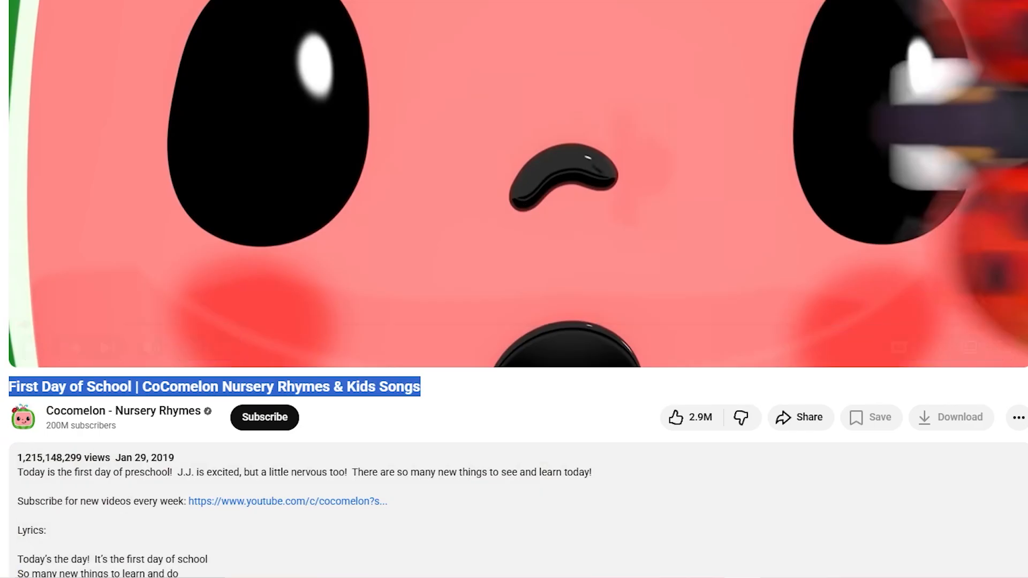
Select the full song lyrics in the description of the "First Day of School" video
scroll(203, 146, down, 7)
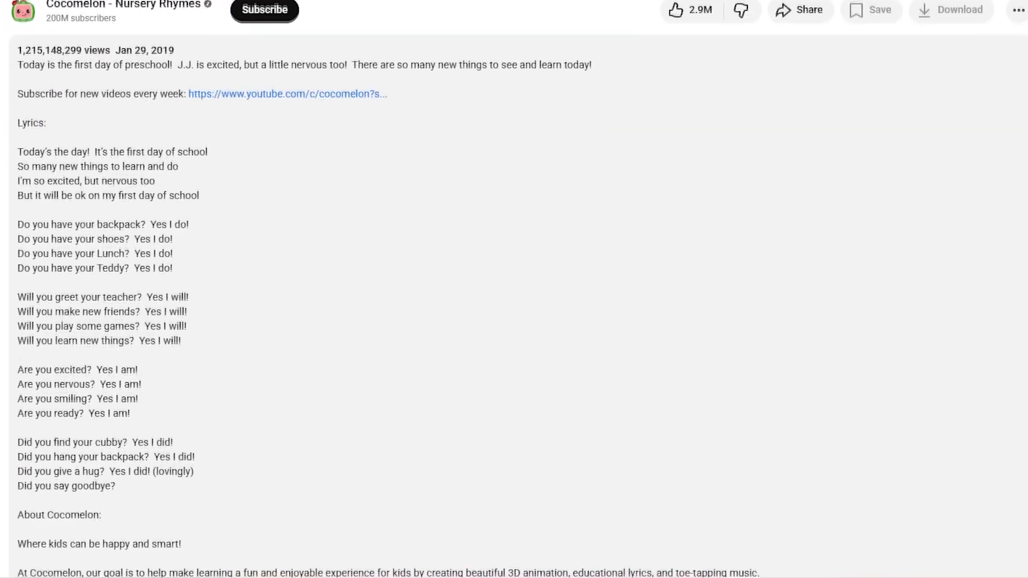
drag(16, 141, 229, 507)
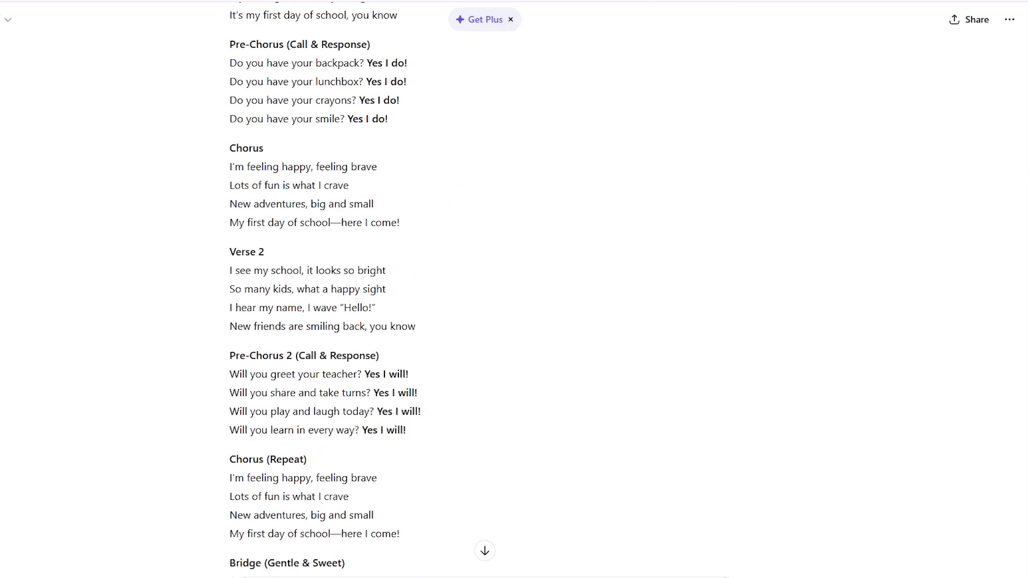
Switch to ChatGPT and read through the rewritten "My First Day of School" lyrics from Verse 1 to the Outro
scroll(485, 289, up, 5)
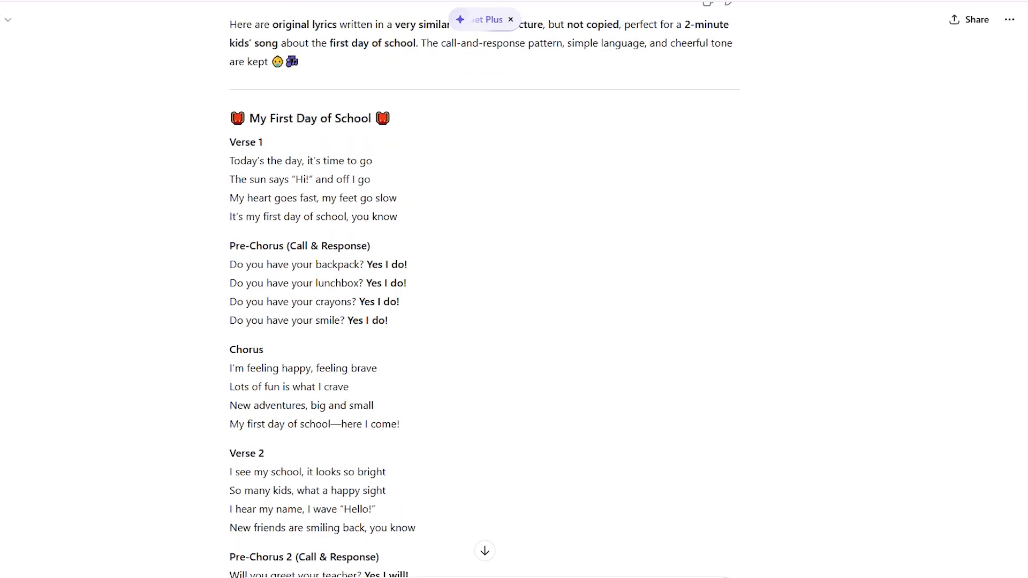
scroll(484, 289, down, 1)
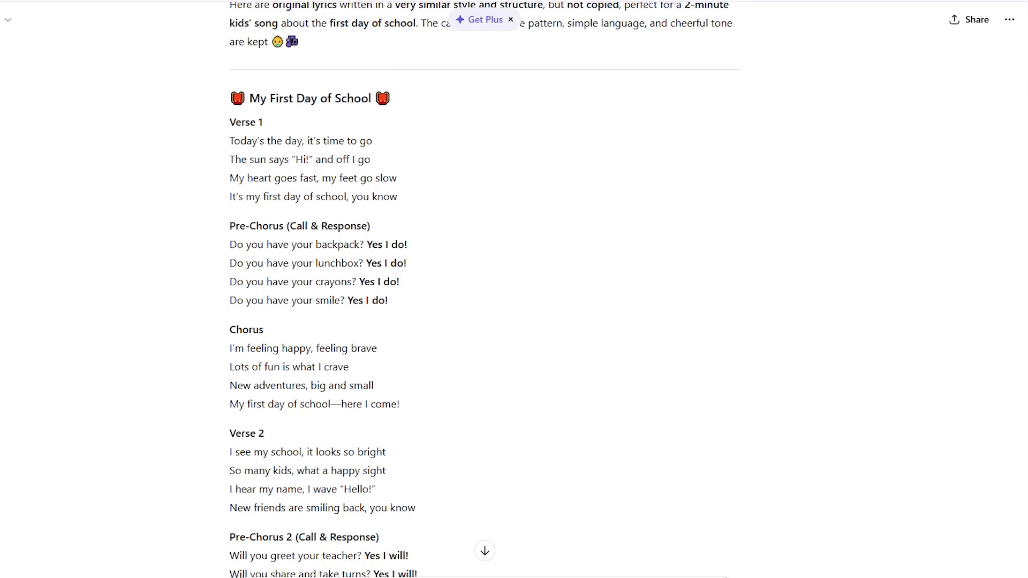
scroll(484, 289, down, 4)
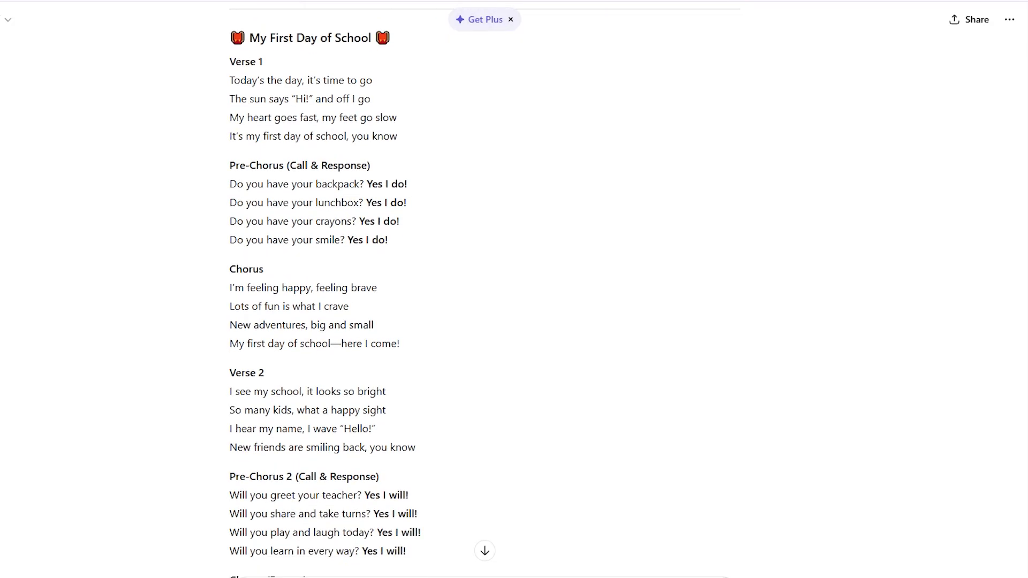
scroll(484, 289, down, 6)
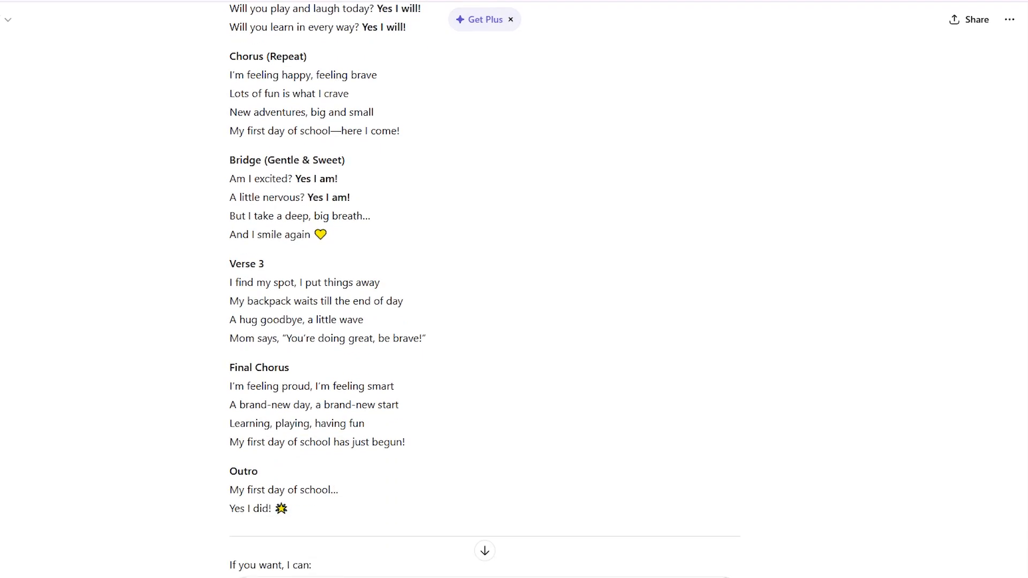
scroll(484, 289, up, 1)
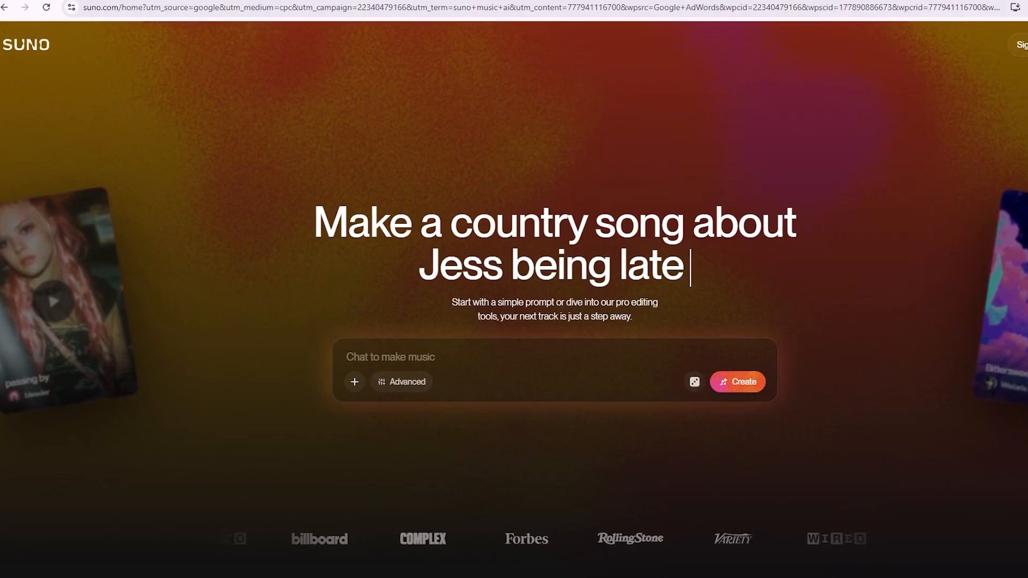
On Suno, sign in with a Google account and switch song creation to Custom mode
click(1021, 45)
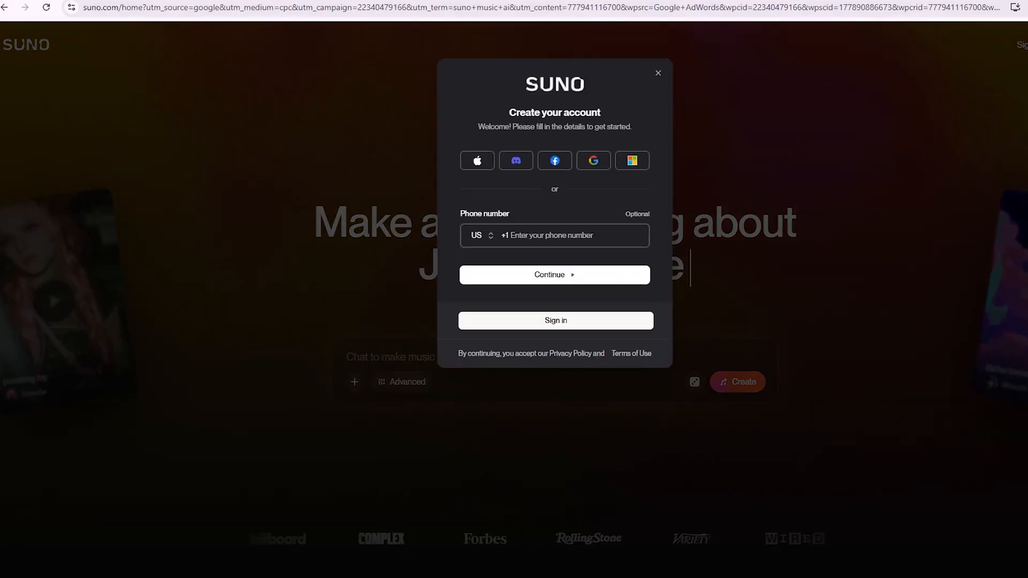
click(593, 161)
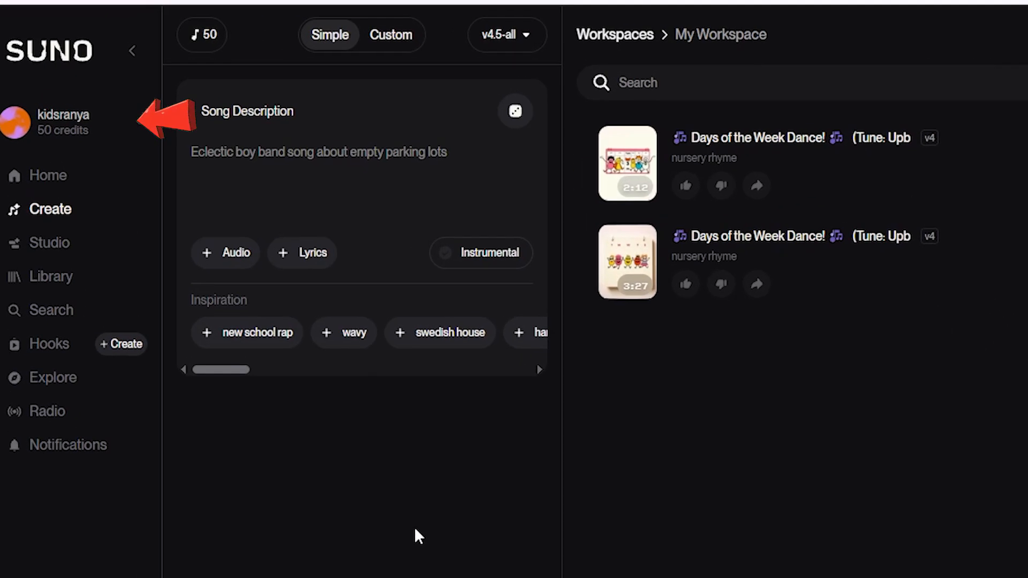
click(393, 47)
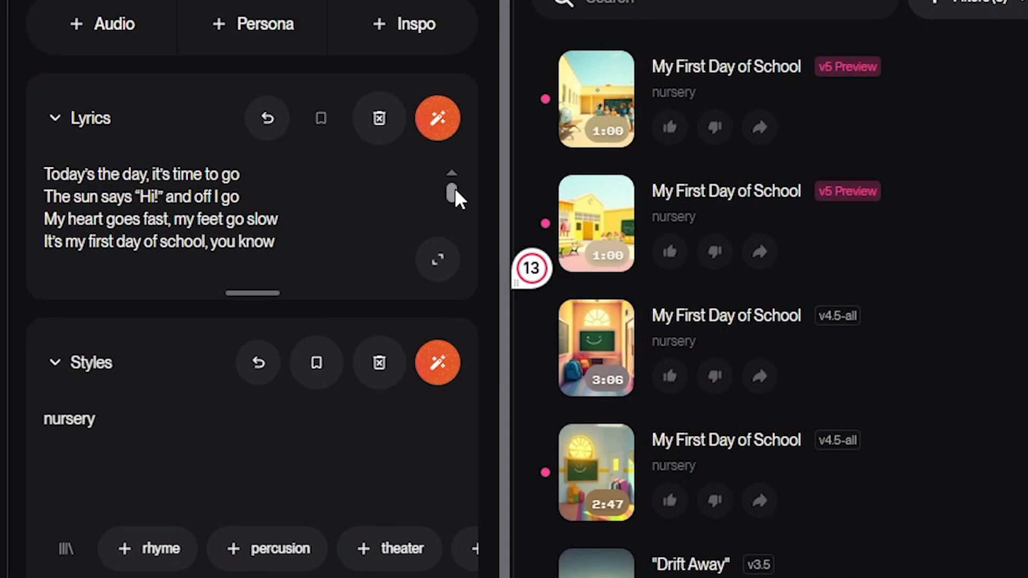
Review the entered lyrics, the nursery style and the song title in the custom song form
drag(454, 188, 462, 266)
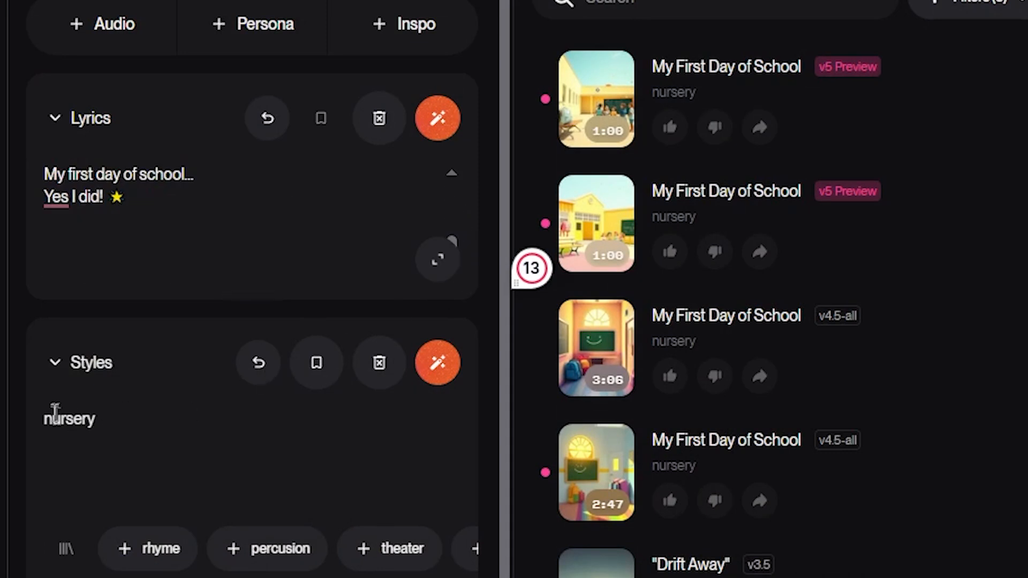
drag(98, 418, 11, 422)
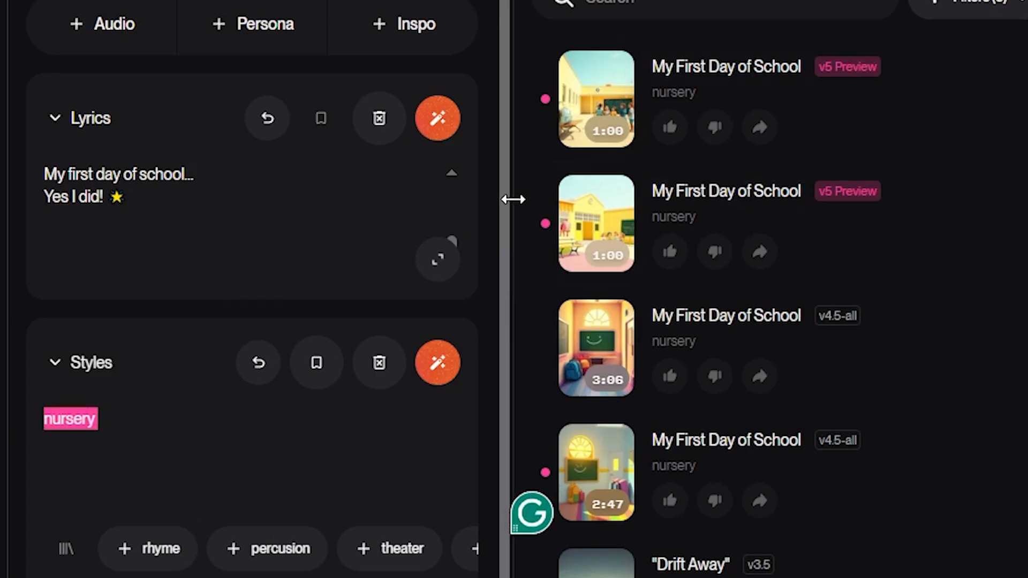
scroll(505, 236, down, 3)
scroll(518, 270, down, 2)
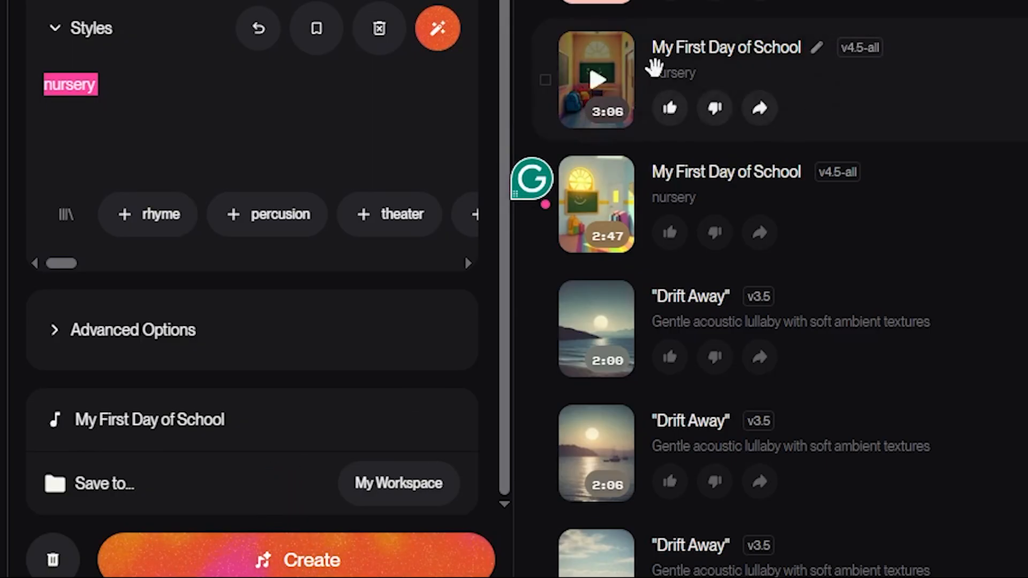
Play both v4.5-all versions of "My First Day of School" and bring up the download options for the 2:47 version
click(597, 79)
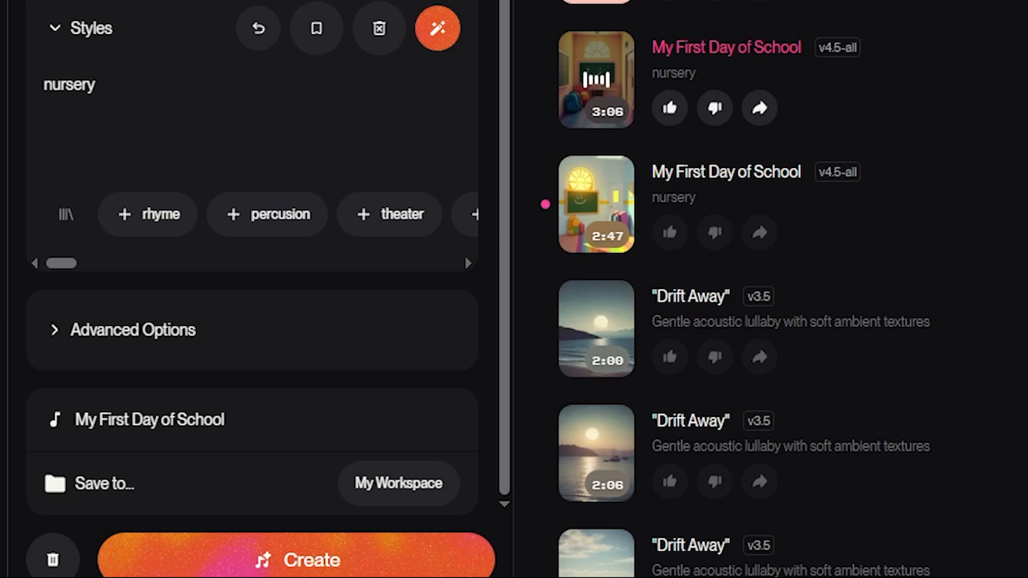
click(601, 209)
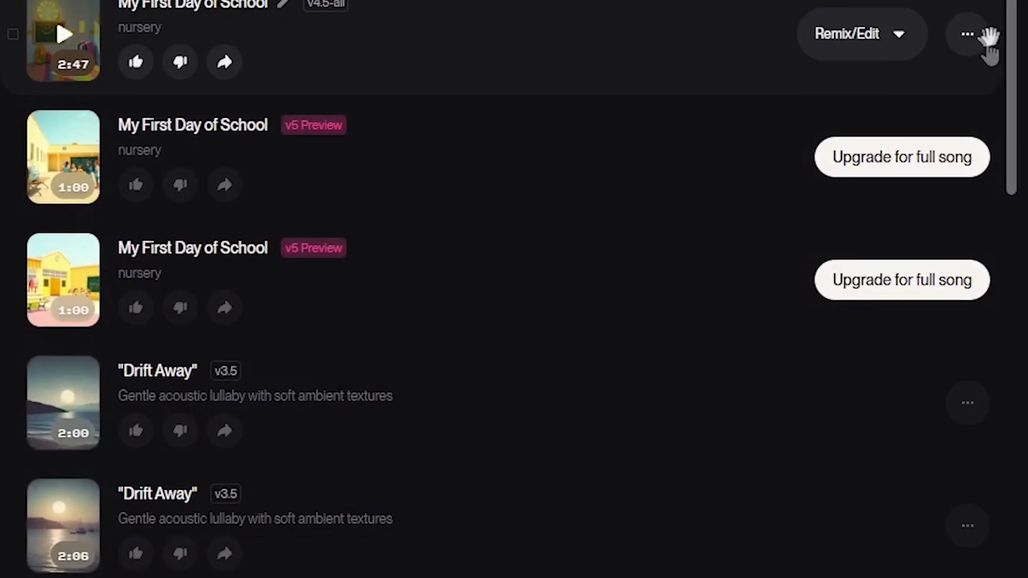
click(971, 35)
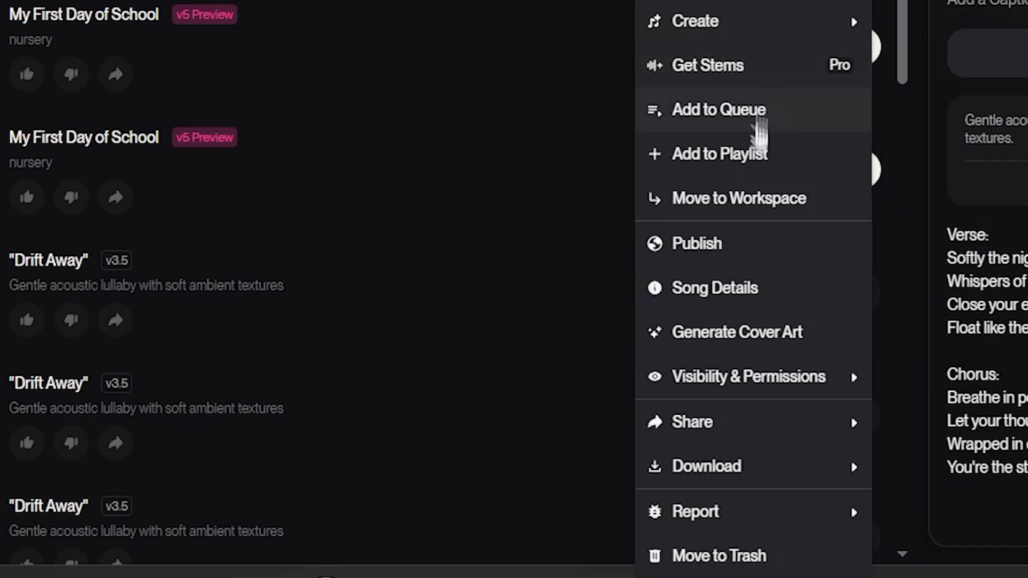
mouse_move(715, 461)
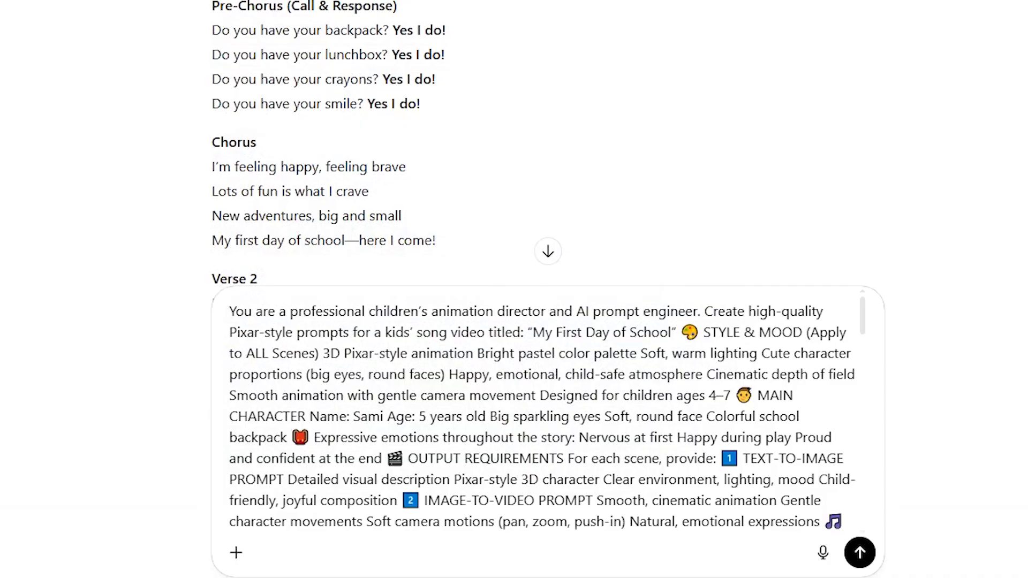
In ChatGPT, submit the prepared request for Pixar-style text-to-image and image-to-video prompts for each scene of "My First Day of School"
scroll(375, 144, down, 1)
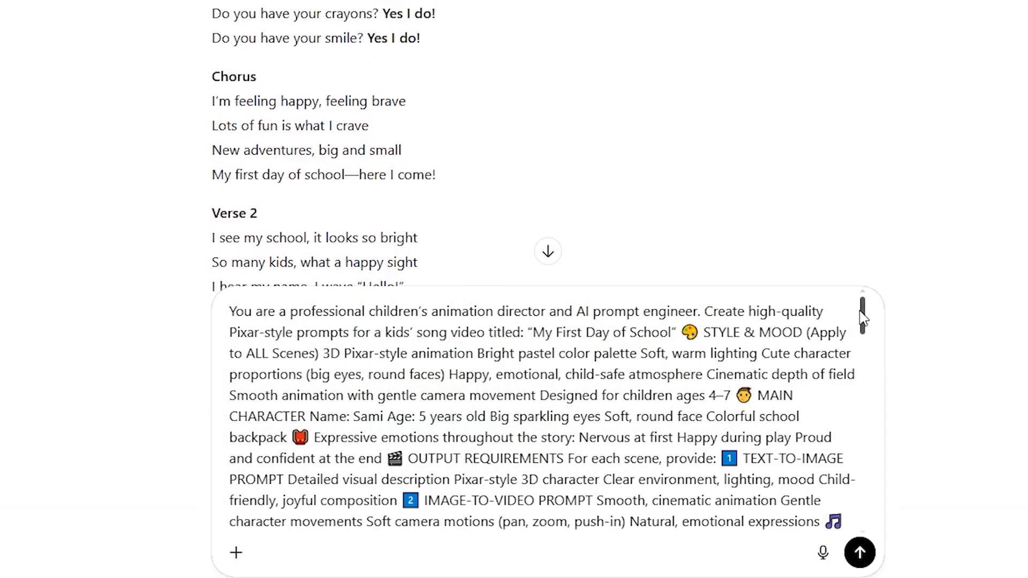
drag(863, 317, 853, 284)
click(860, 553)
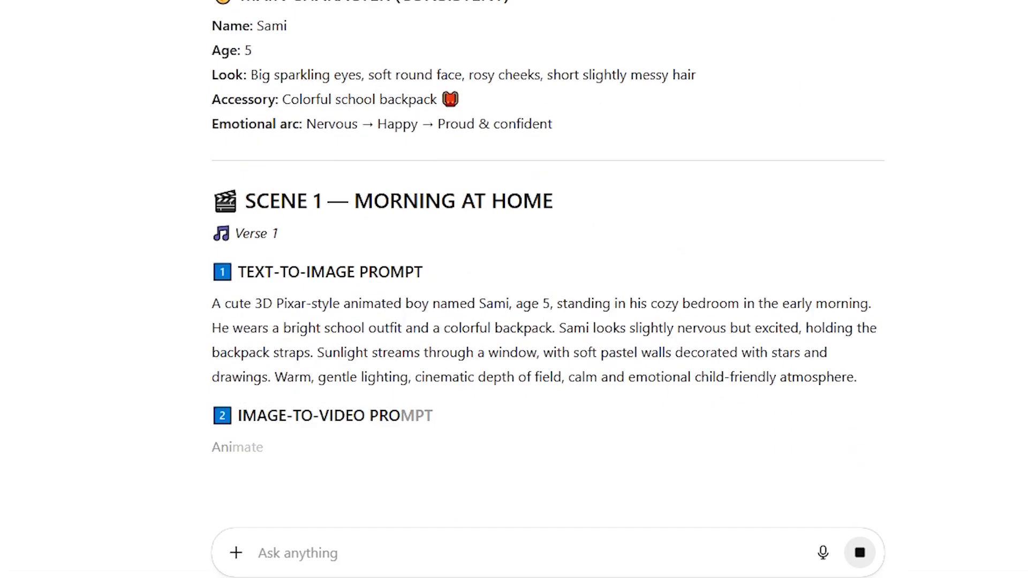
Examine the generated main character description and the image and video prompts for each scene
scroll(547, 268, up, 2)
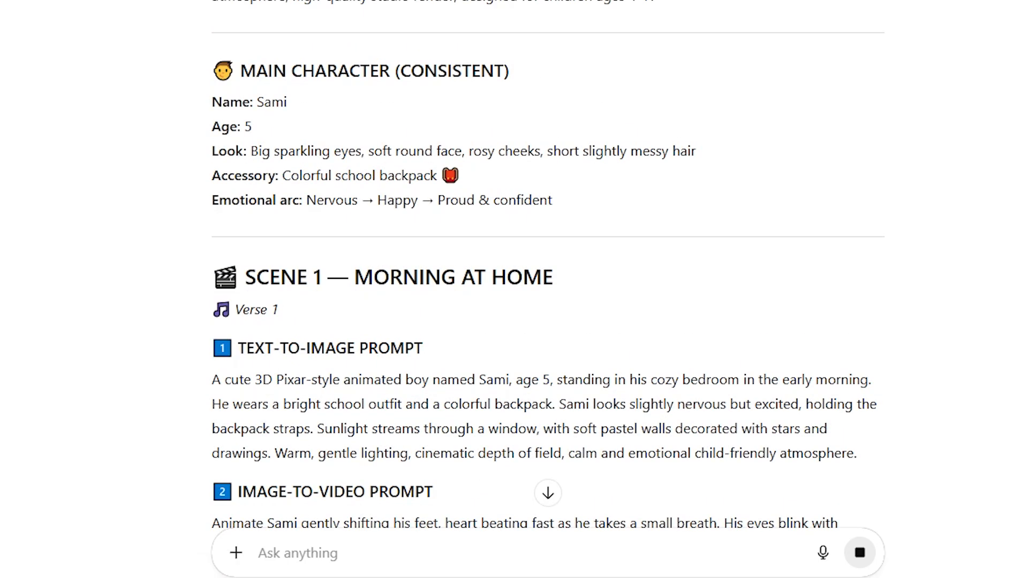
scroll(547, 268, down, 8)
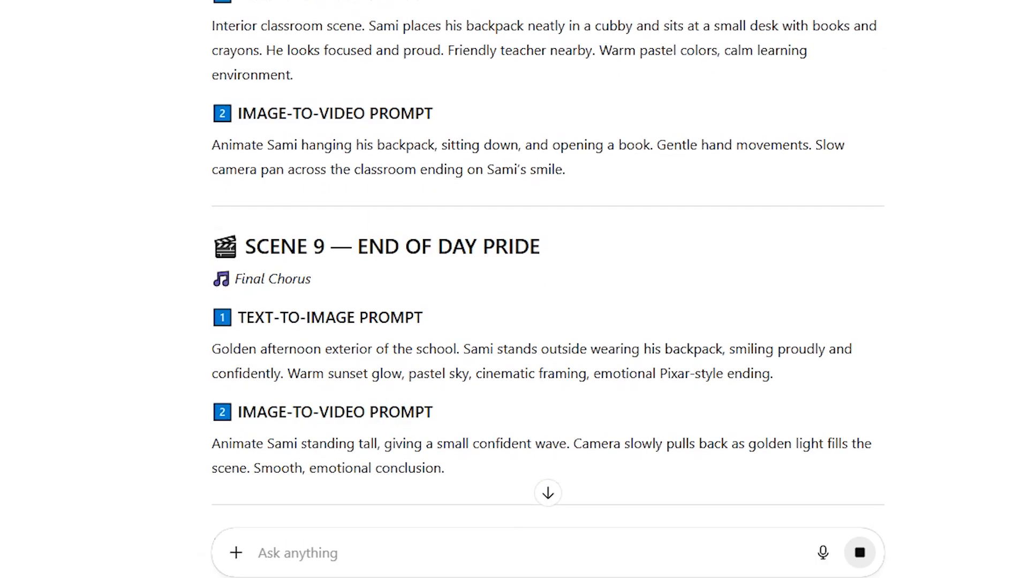
scroll(547, 268, down, 7)
scroll(548, 268, up, 7)
scroll(548, 268, down, 3)
scroll(547, 267, up, 20)
scroll(547, 268, up, 6)
scroll(548, 267, down, 3)
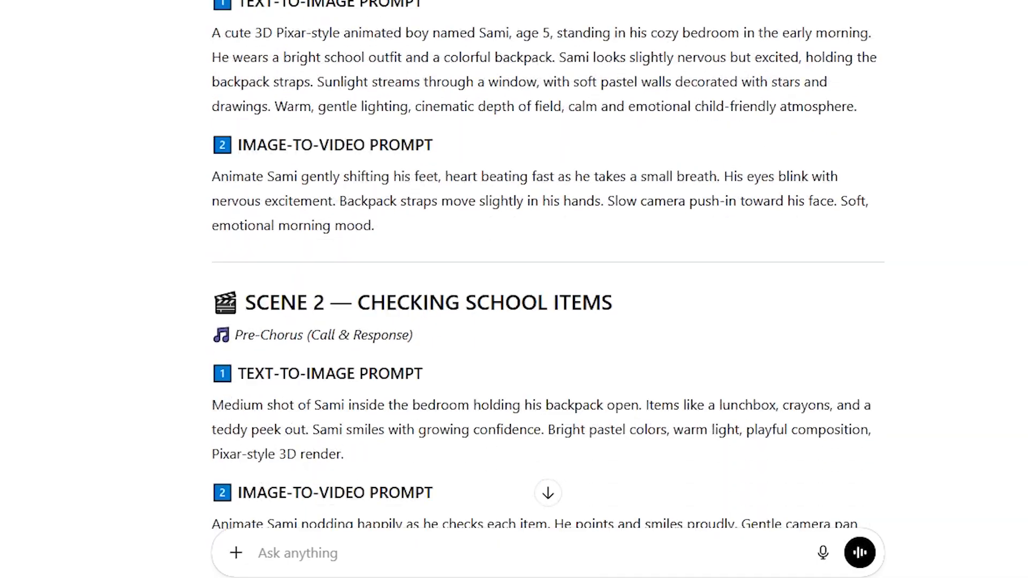
scroll(548, 267, down, 1)
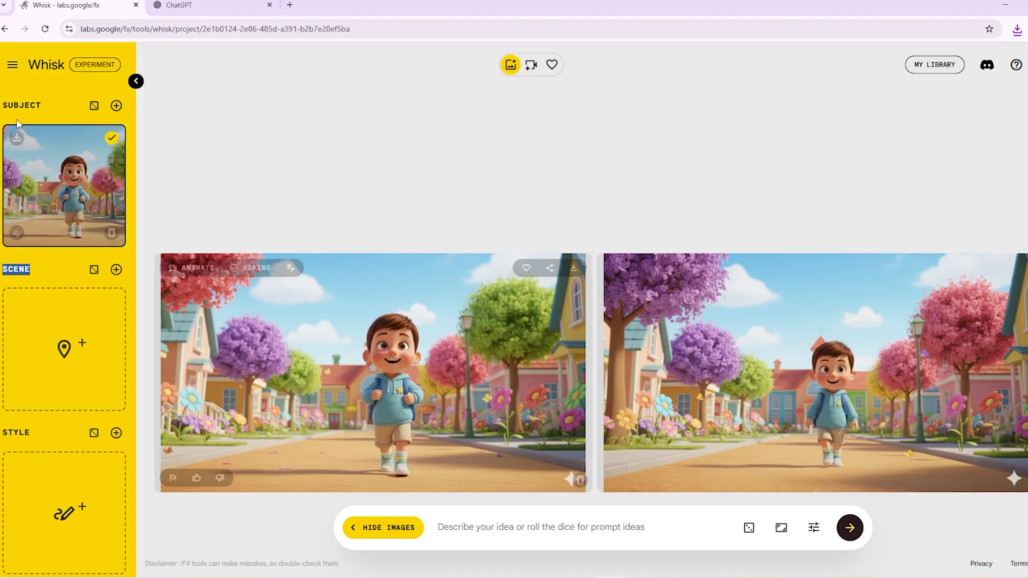
Copy the Verse 2 schoolyard text-to-image prompt from ChatGPT and generate images from it in Whisk with the boy as subject
click(455, 524)
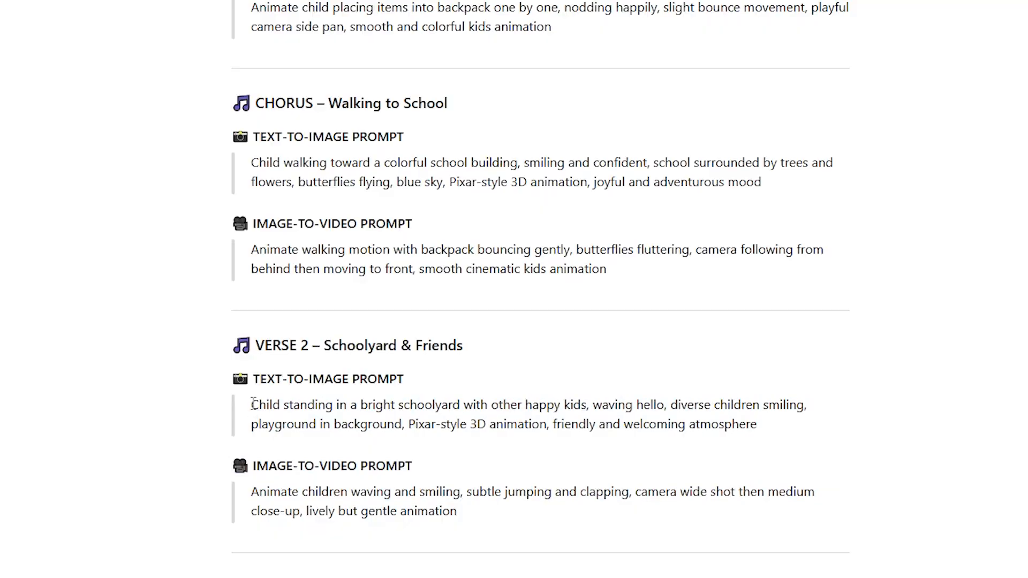
drag(251, 406, 758, 426)
key(ctrl+c)
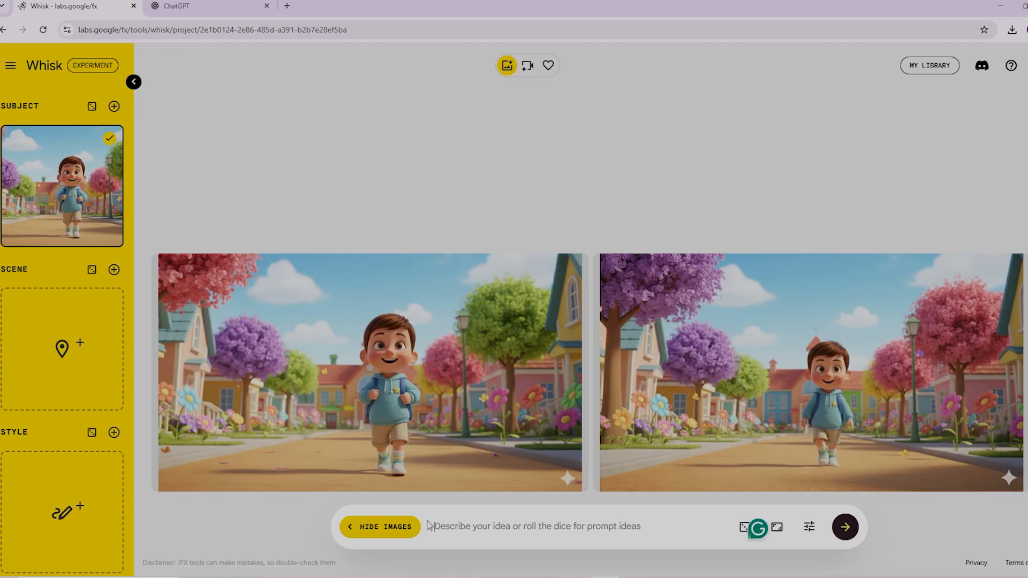
click(428, 526)
key(ctrl+v)
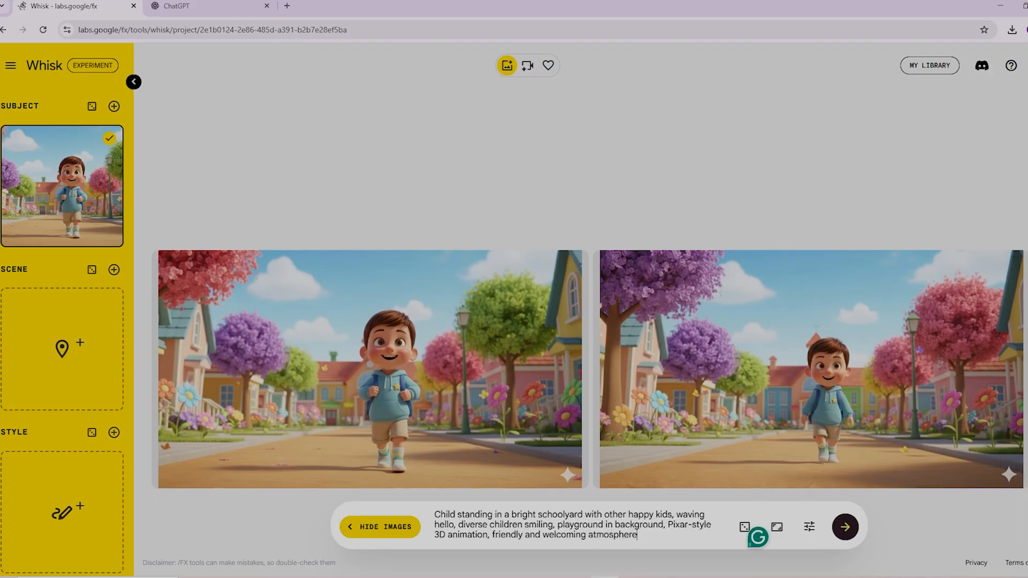
click(845, 527)
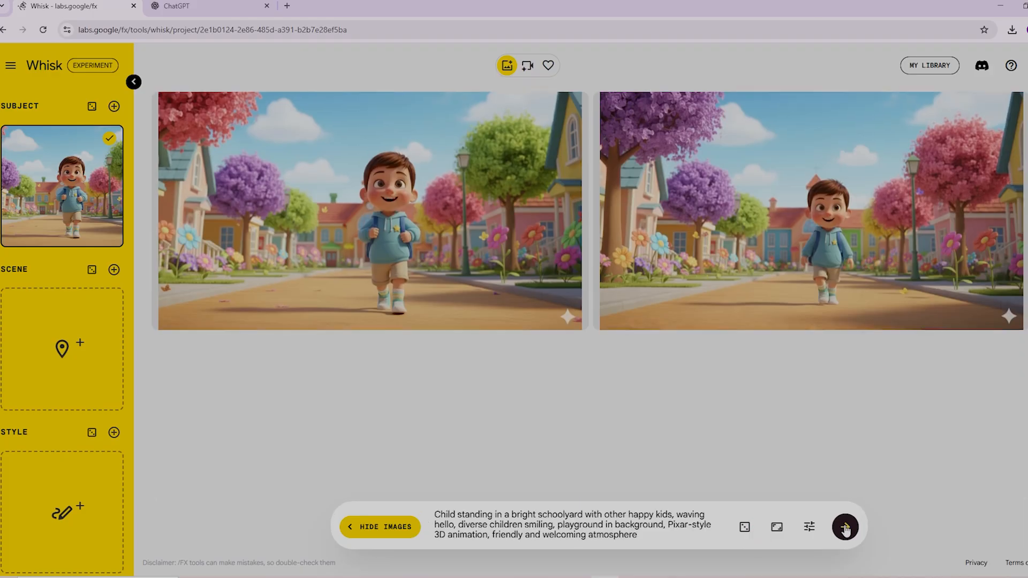
Look through the scene images of the boy's bedroom and walk to school in the other Whisk project
mouse_move(687, 577)
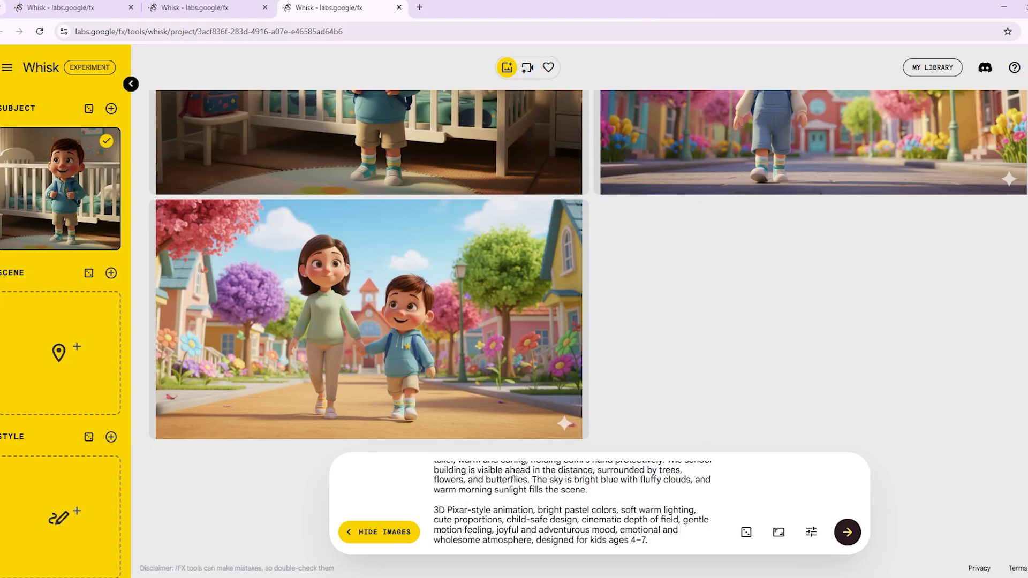
scroll(589, 299, up, 15)
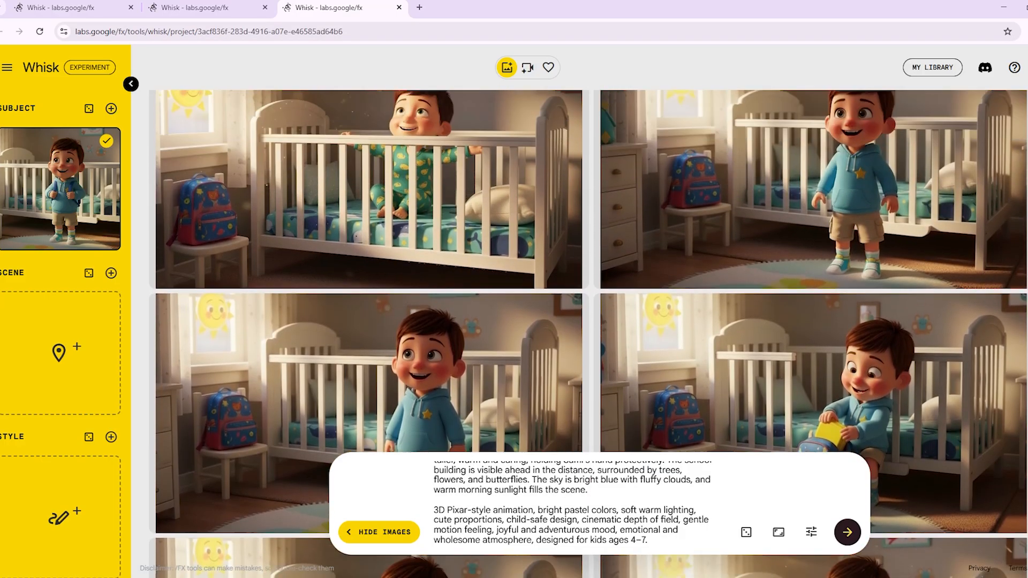
scroll(588, 300, up, 3)
scroll(588, 299, up, 2)
scroll(589, 300, down, 3)
scroll(589, 300, down, 10)
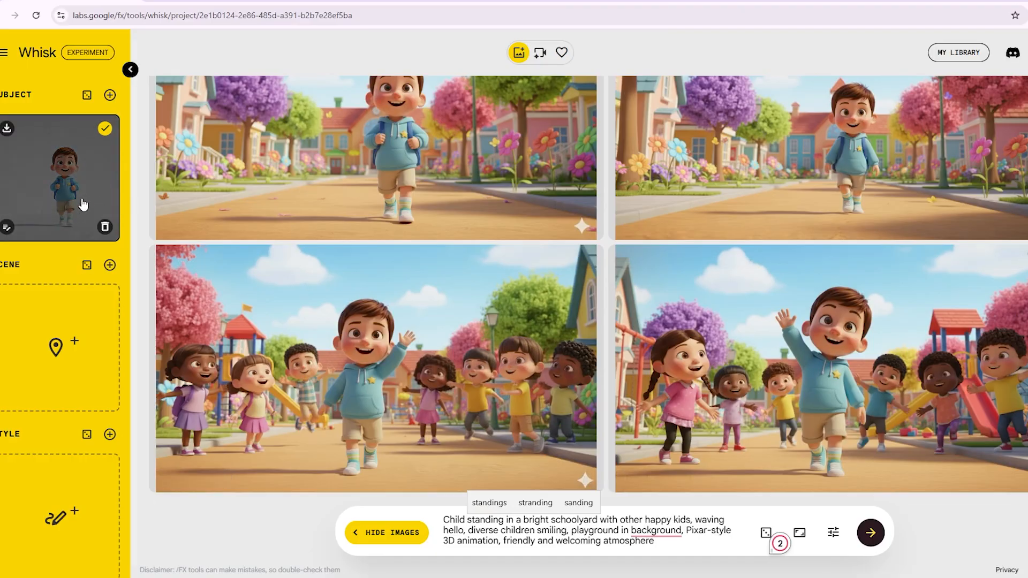
Generate another set of schoolyard images with the plain-background boy as subject and view the first new image enlarged
click(870, 535)
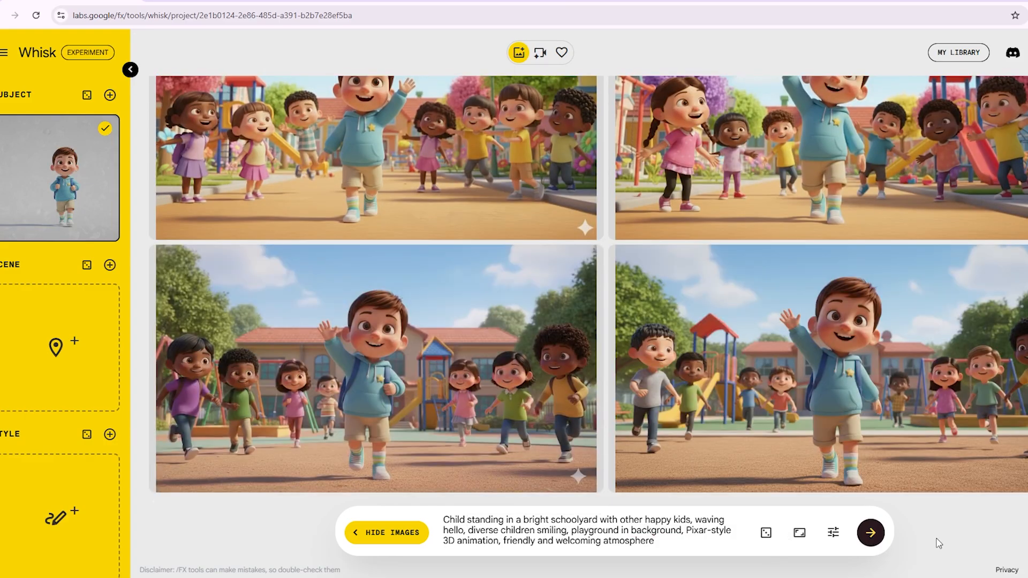
mouse_move(415, 397)
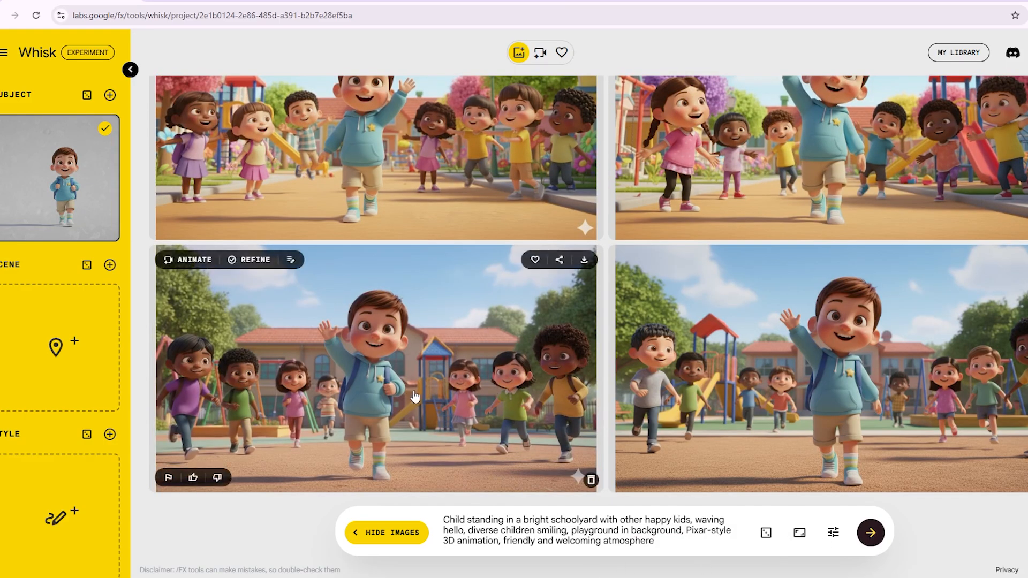
click(415, 396)
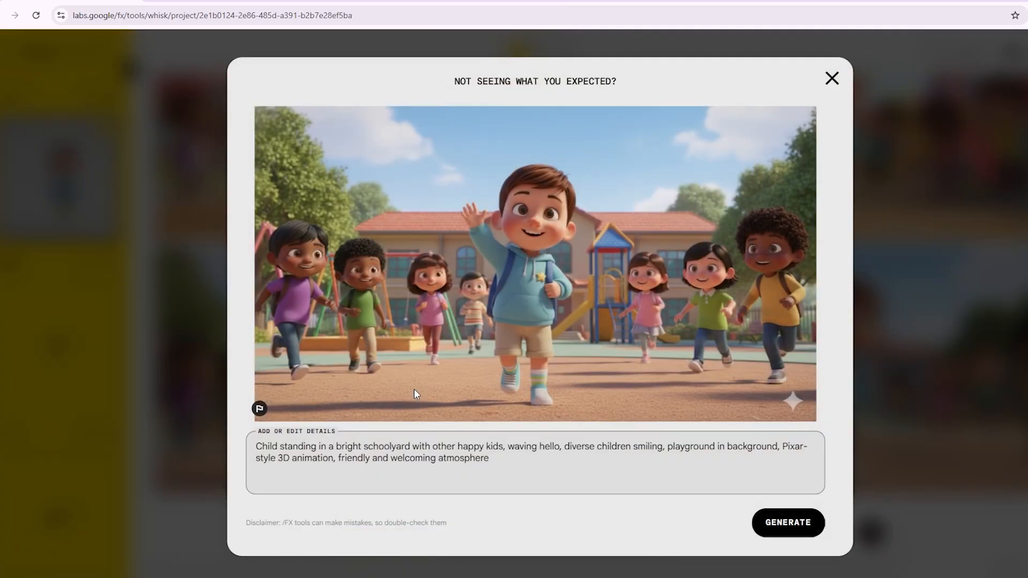
click(832, 79)
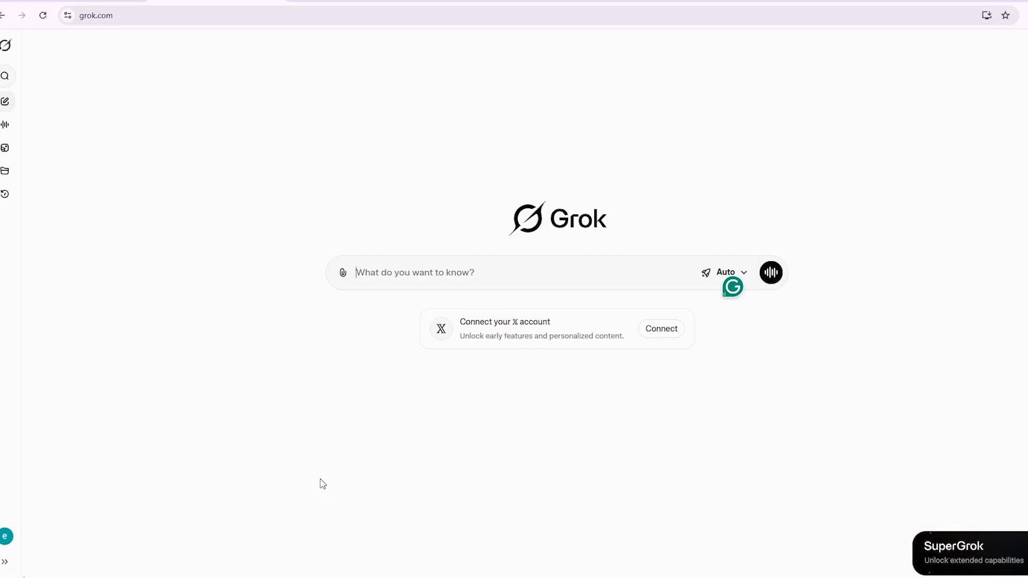
Upload Image6 from the first day of school folder to Grok Imagine as the video's starting image
click(4, 148)
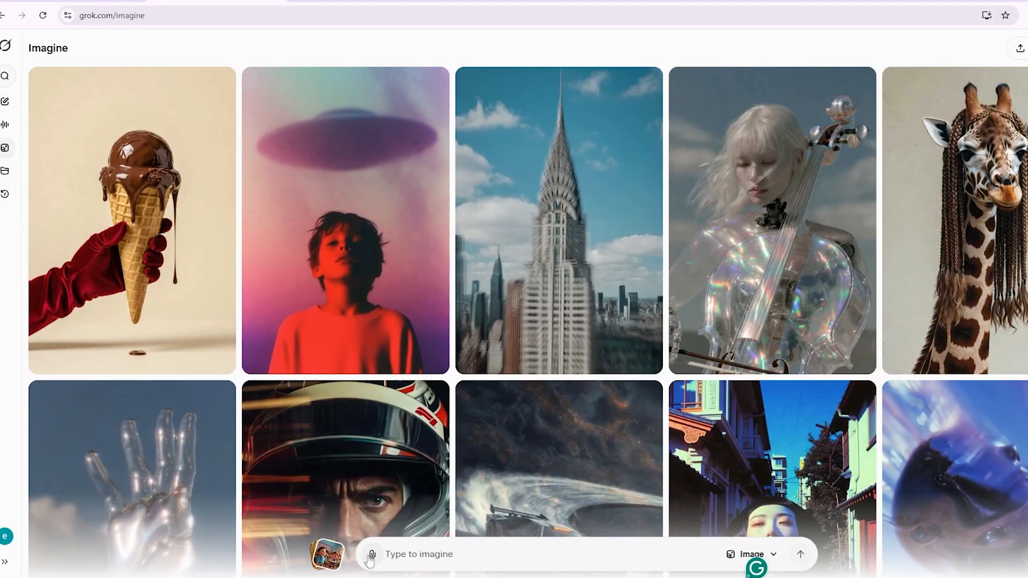
click(372, 554)
click(392, 431)
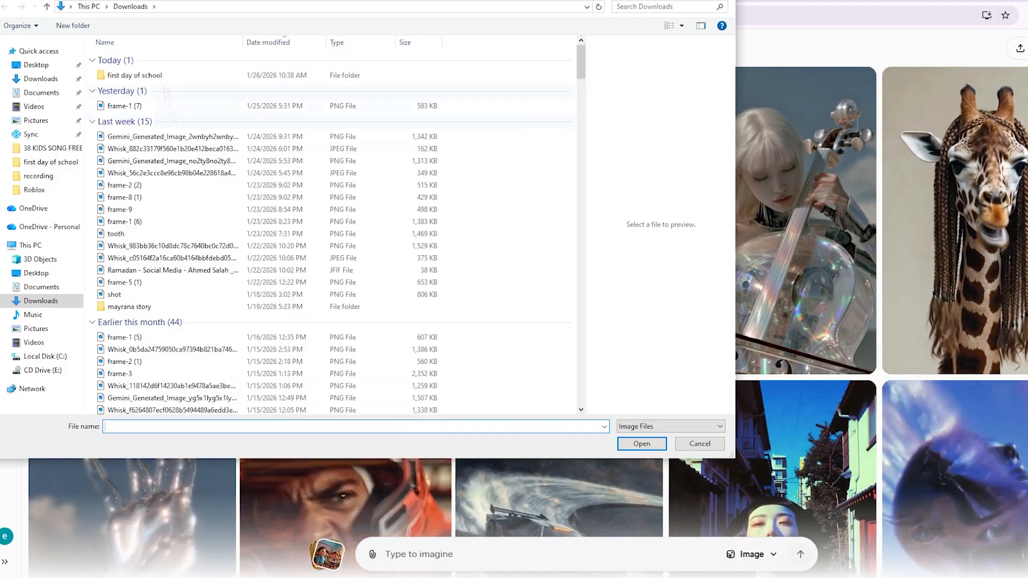
double_click(166, 77)
click(553, 78)
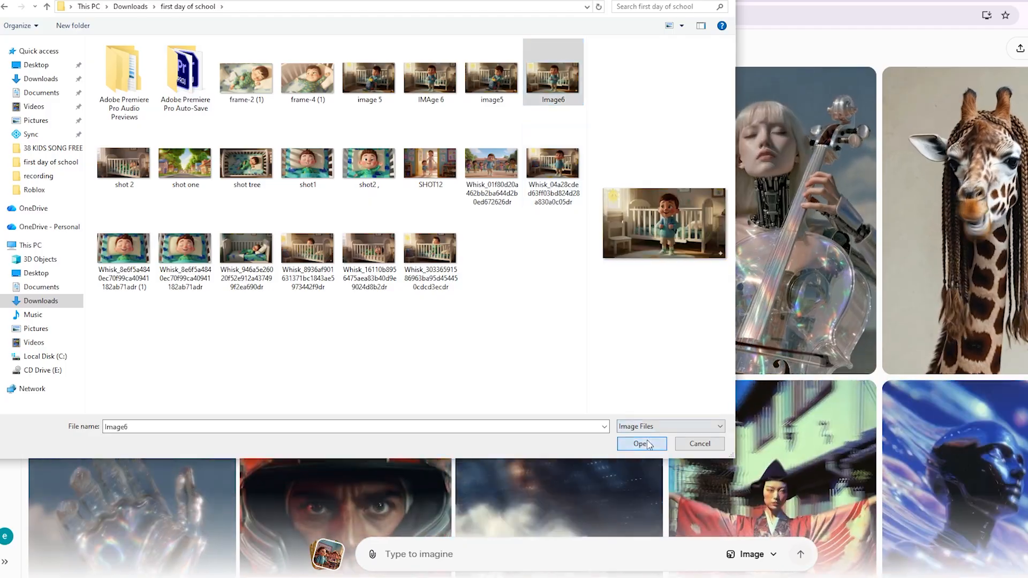
click(642, 444)
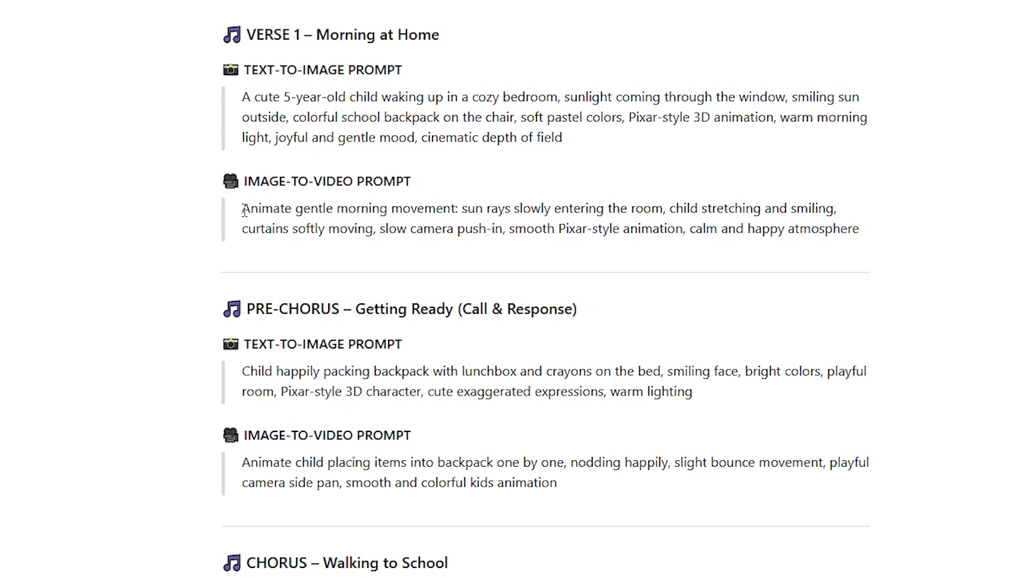
Copy the Verse 1 image-to-video prompt from ChatGPT and enter it as the Grok video prompt for the bedroom image
drag(242, 208, 890, 204)
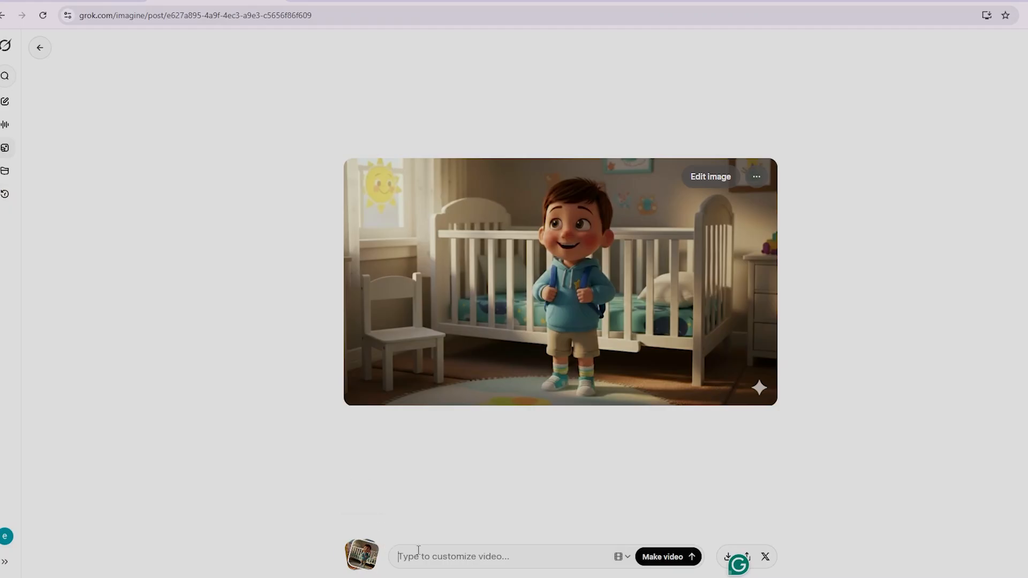
click(418, 550)
text(Animate gentle morning movement: sun rays slowly entering the room, child stretching and smiling, curtains softly moving, slow camera push-in, smooth Pixar-style animation, calm and happy atmosphere)
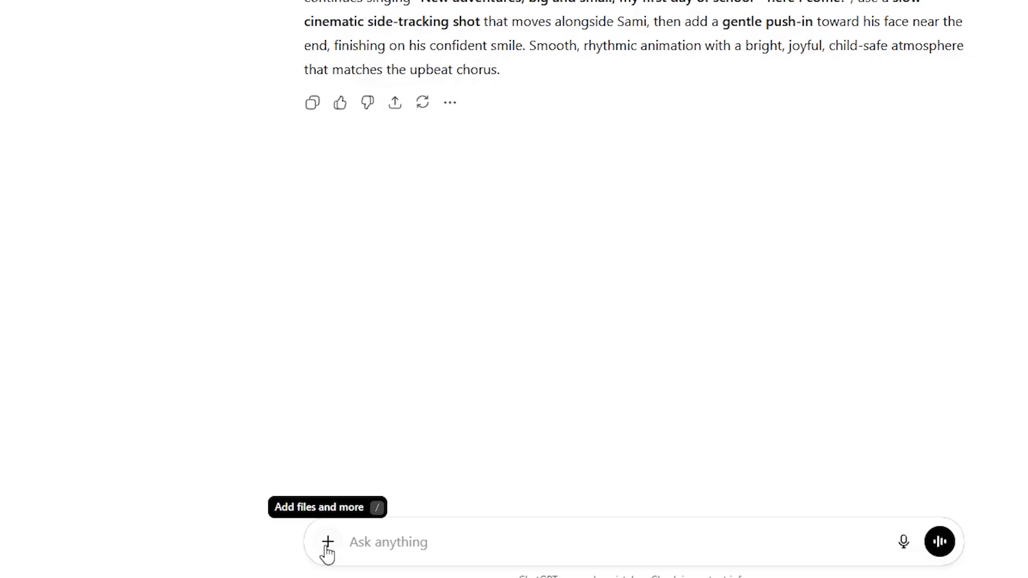
In ChatGPT, attach the classroom doorway image of the boy and teacher with a request for the best image-to-video prompt following these lyrics
click(327, 542)
click(390, 349)
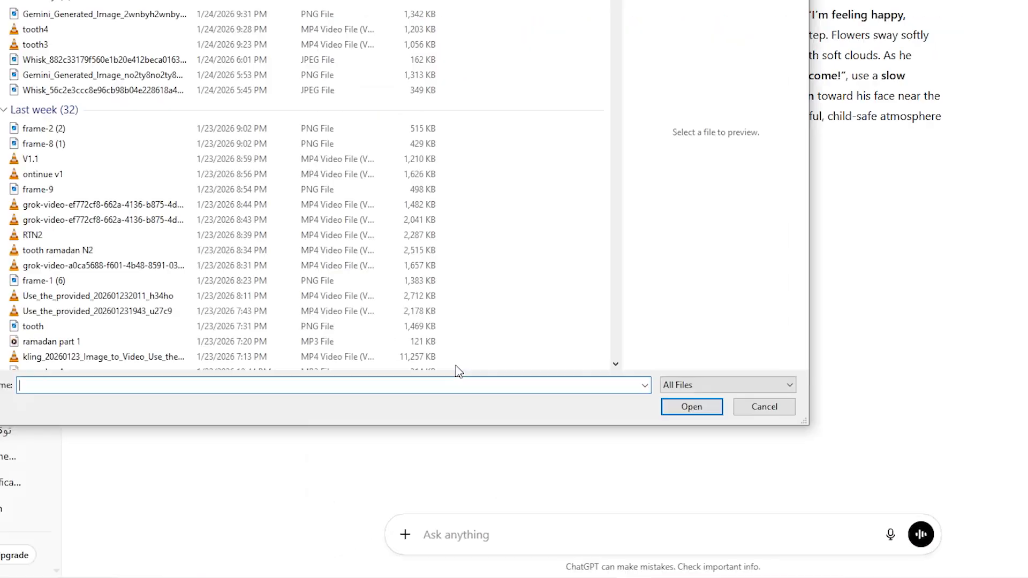
click(662, 390)
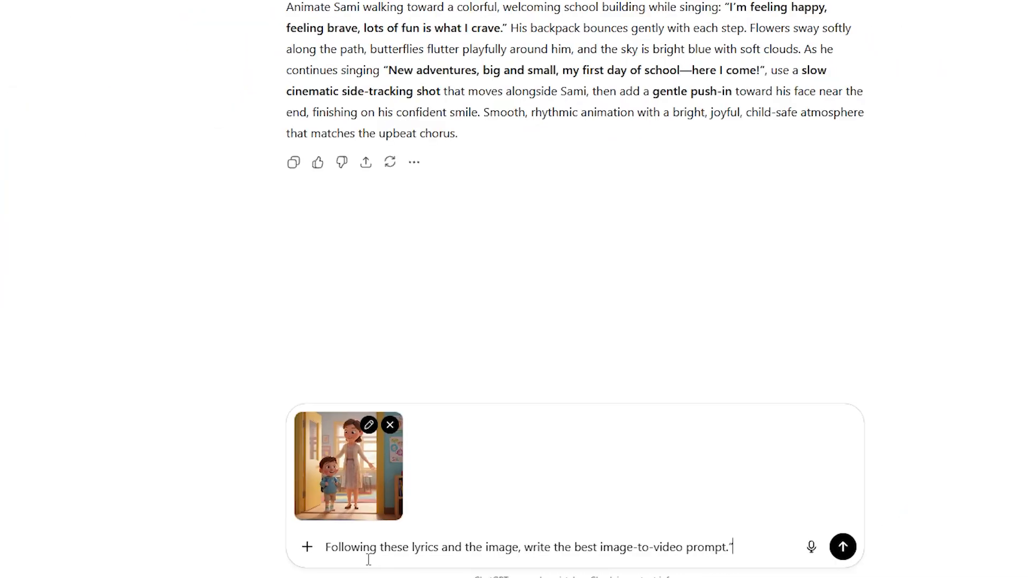
Add the last two Verse 2 lines, from "I hear my name" to "you know", to the request and send it
scroll(554, 21, up, 5)
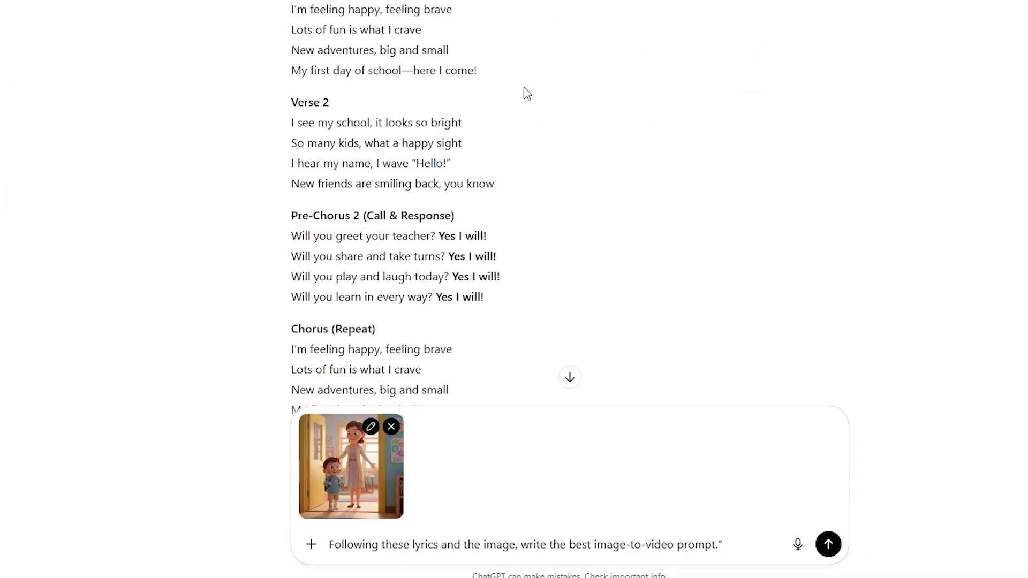
drag(293, 162, 503, 189)
key(ctrl+c)
click(734, 545)
key(ctrl+v)
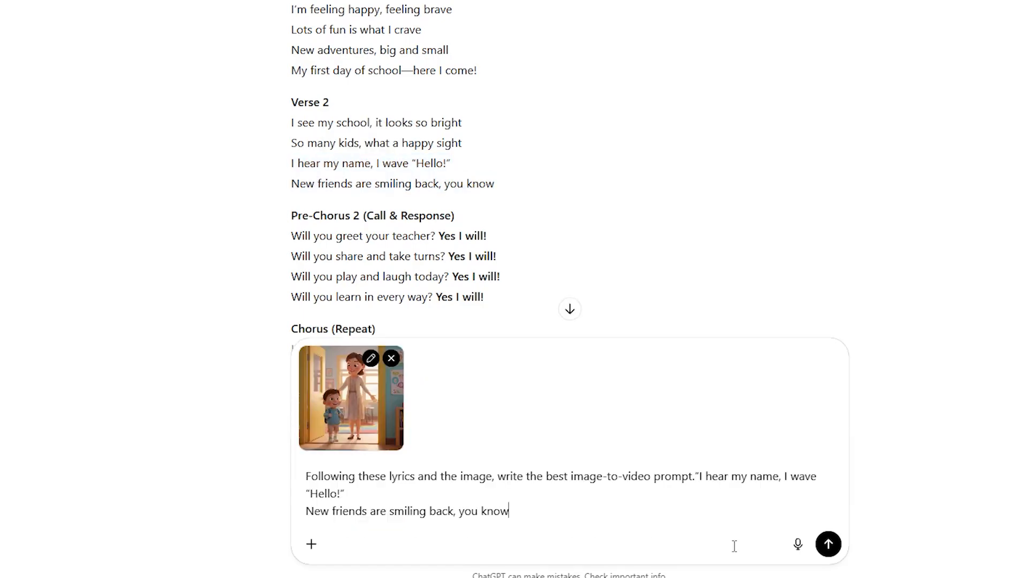
click(828, 544)
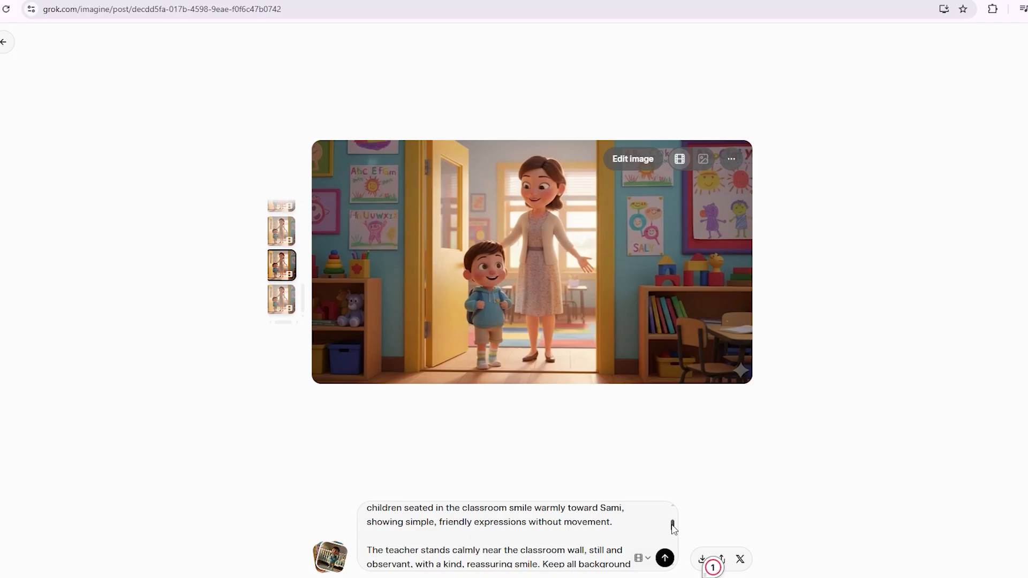
Read through the full video prompt entered for the classroom doorway image in Grok
drag(673, 529, 674, 515)
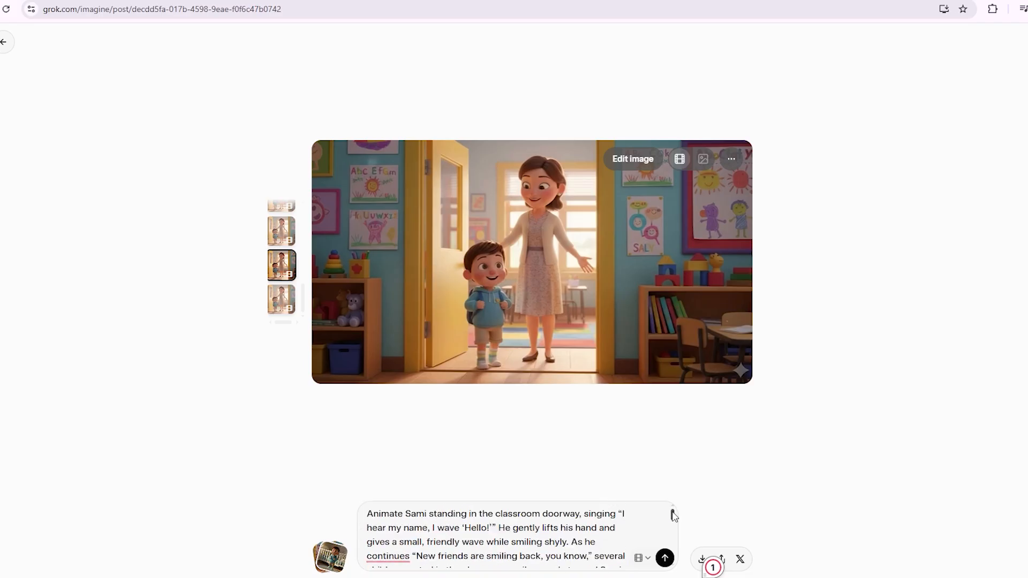
drag(673, 515, 679, 562)
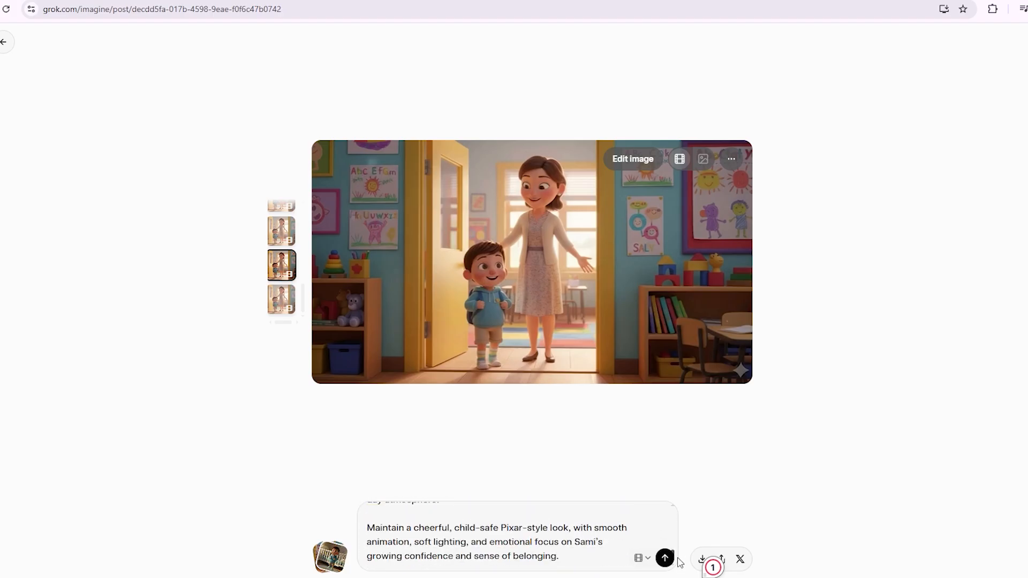
click(333, 355)
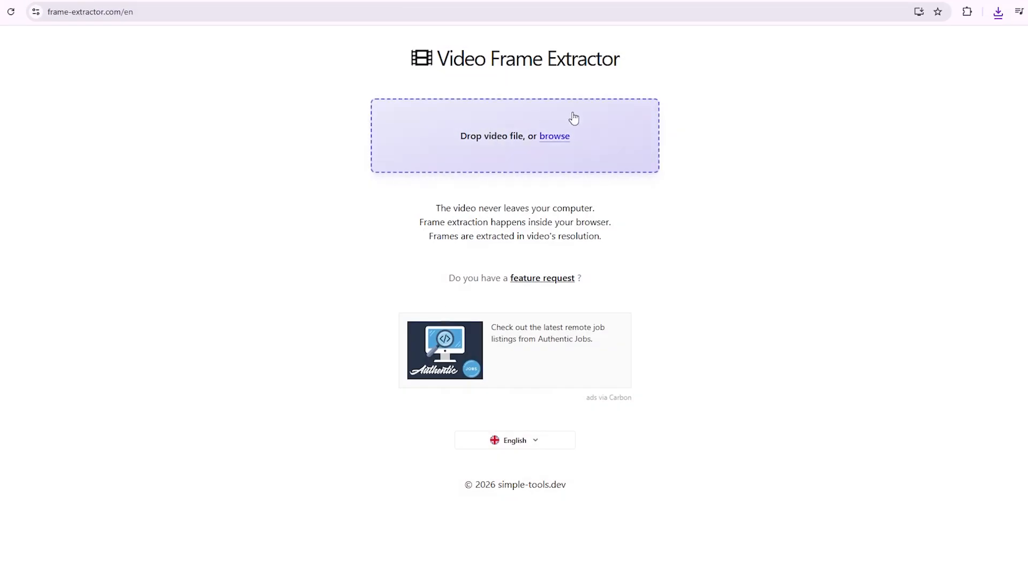
Load the classroom doorway video into Video Frame Extractor and set the extraction start near its end, at about 5.8 seconds
click(559, 136)
double_click(106, 75)
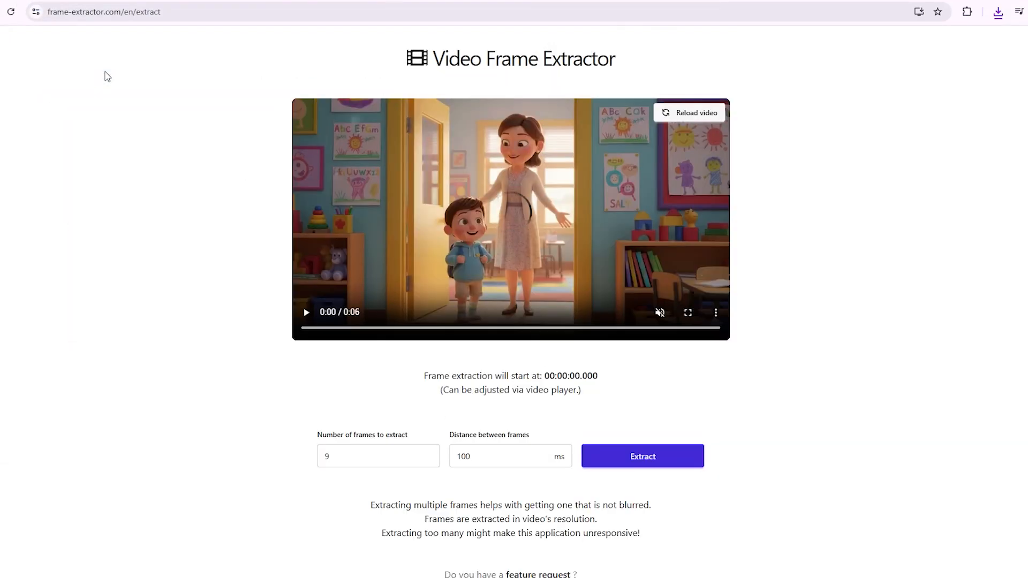
click(306, 313)
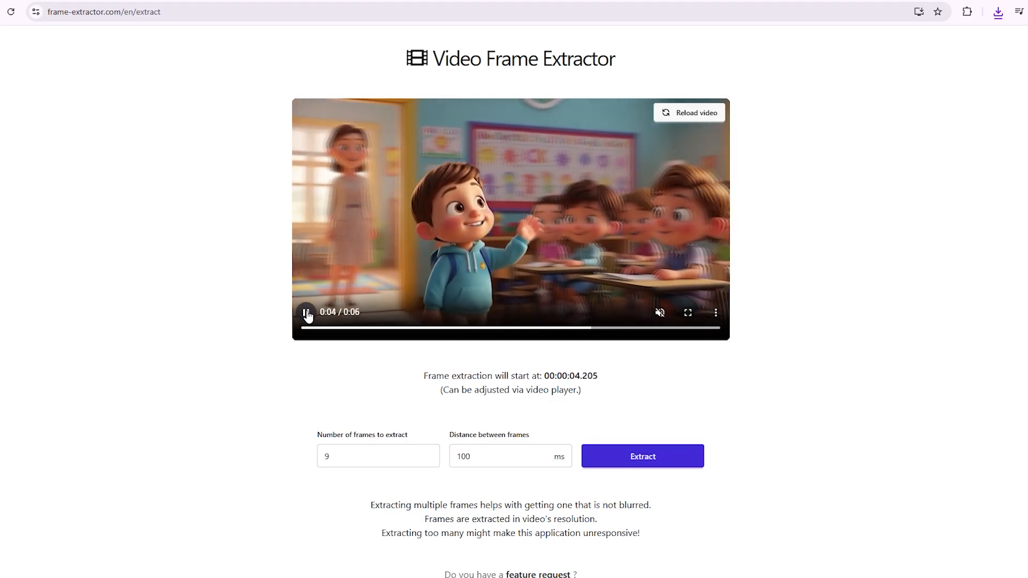
click(700, 329)
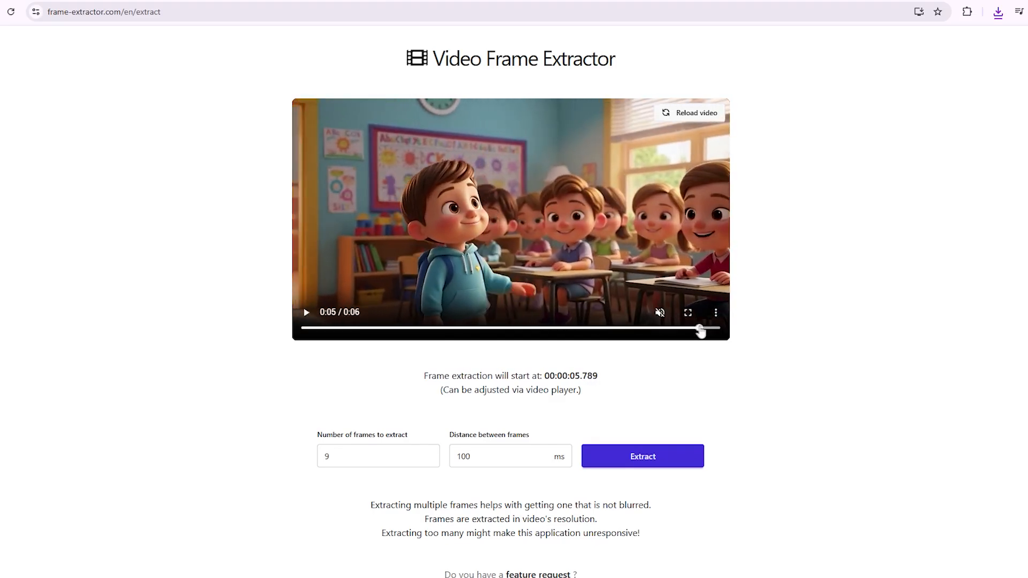
Extract 10 frames spaced 100 ms apart and download one of the extracted classroom frames
double_click(436, 452)
click(642, 462)
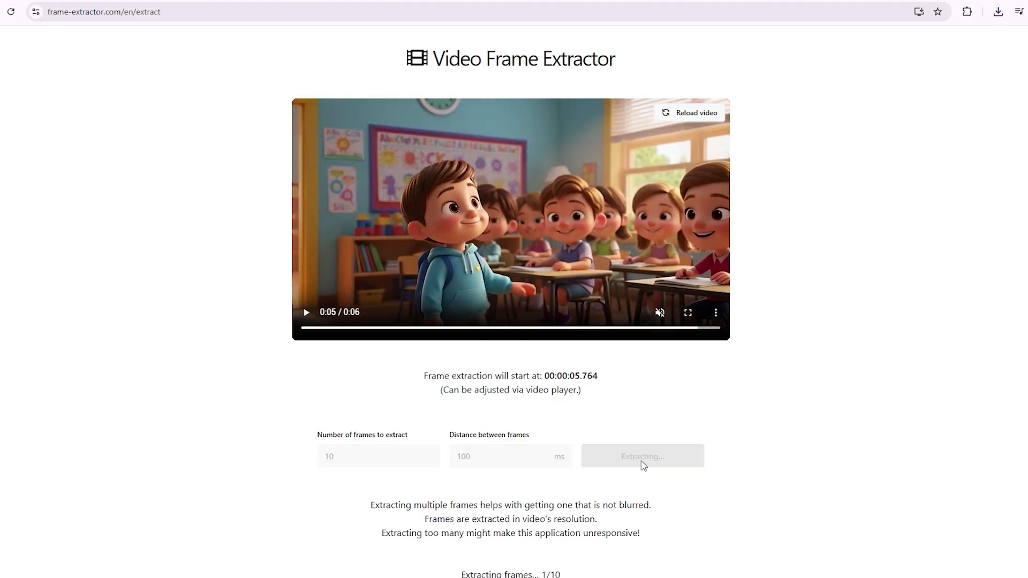
scroll(514, 289, down, 9)
click(442, 319)
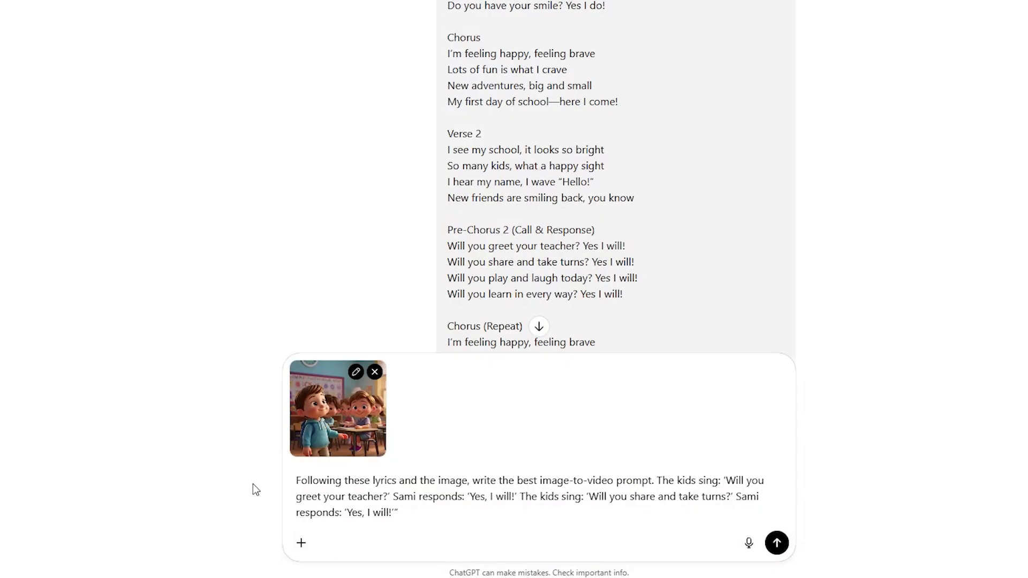
Ask ChatGPT for an image-to-video prompt for the classroom frame, with the kids singing two Pre-Chorus 2 questions and the boy responding "Yes, I will!"
click(776, 542)
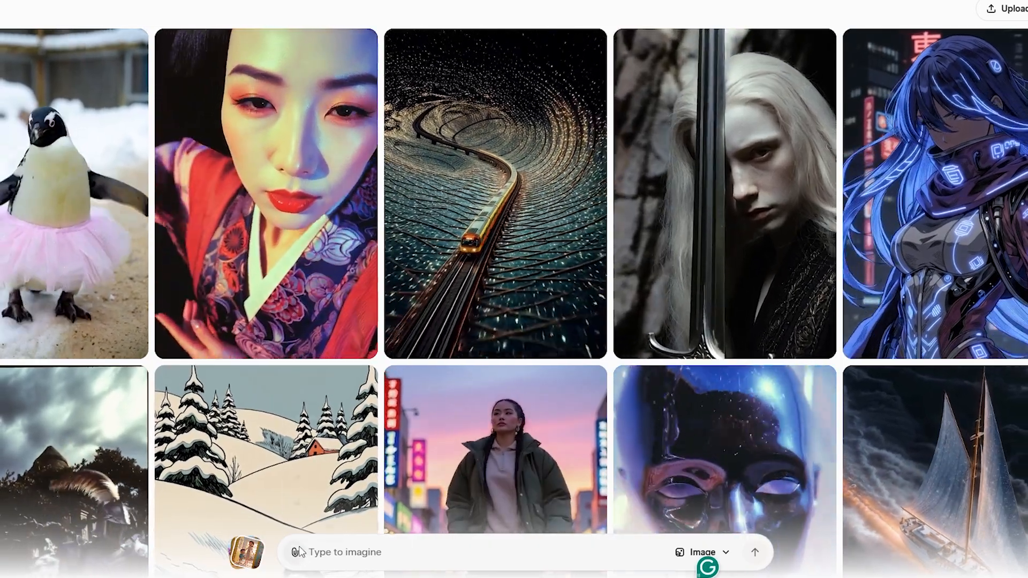
Upload the classroom frame frame-1 (7) to Grok Imagine and paste the new video prompt for it
click(299, 549)
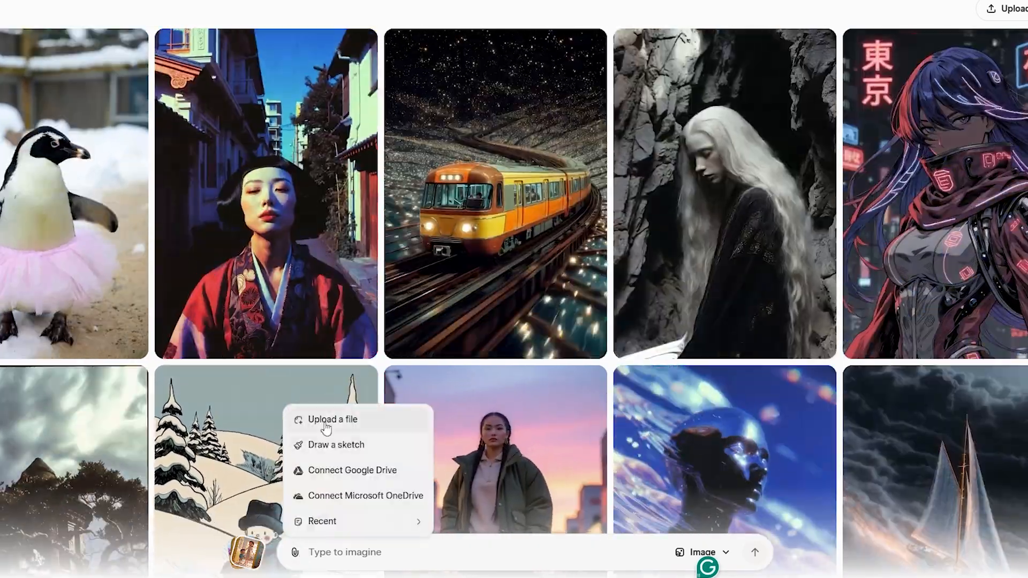
click(330, 420)
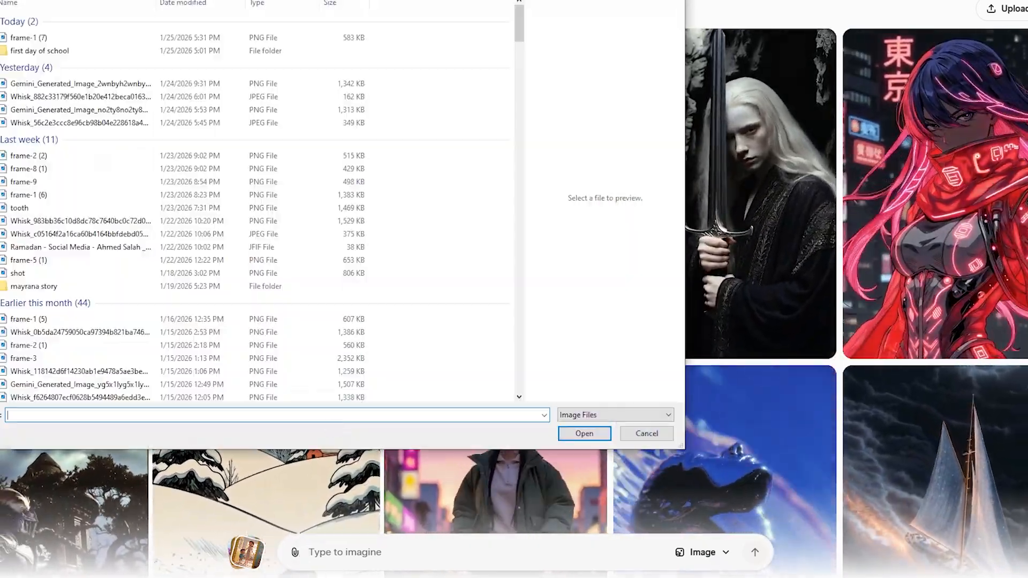
click(45, 39)
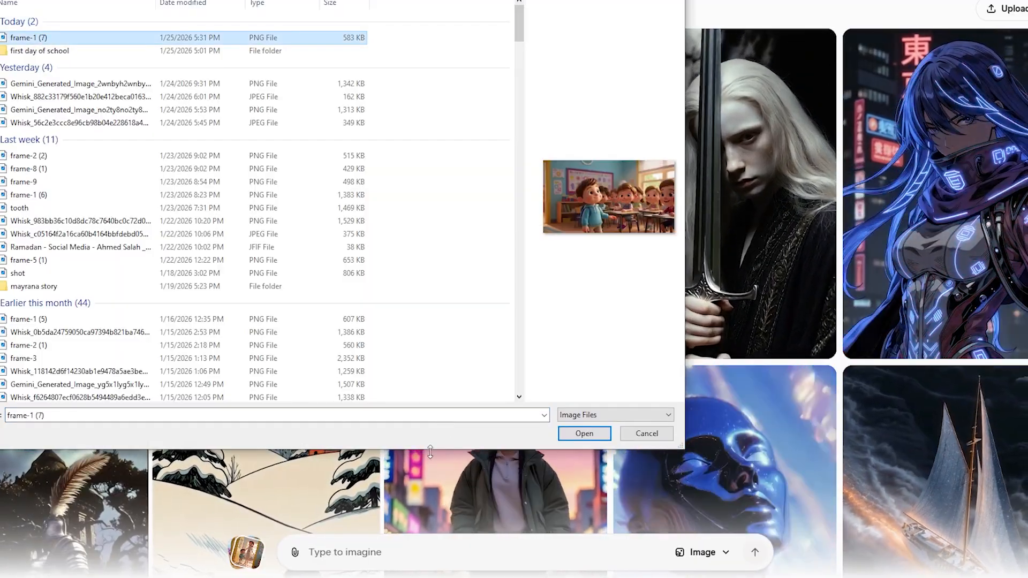
click(584, 433)
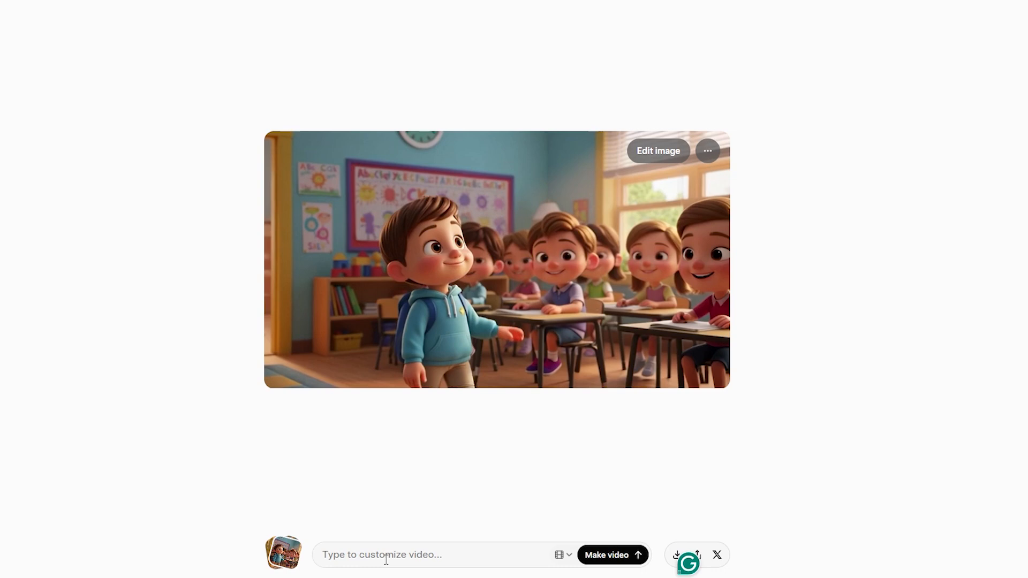
key(ctrl+v)
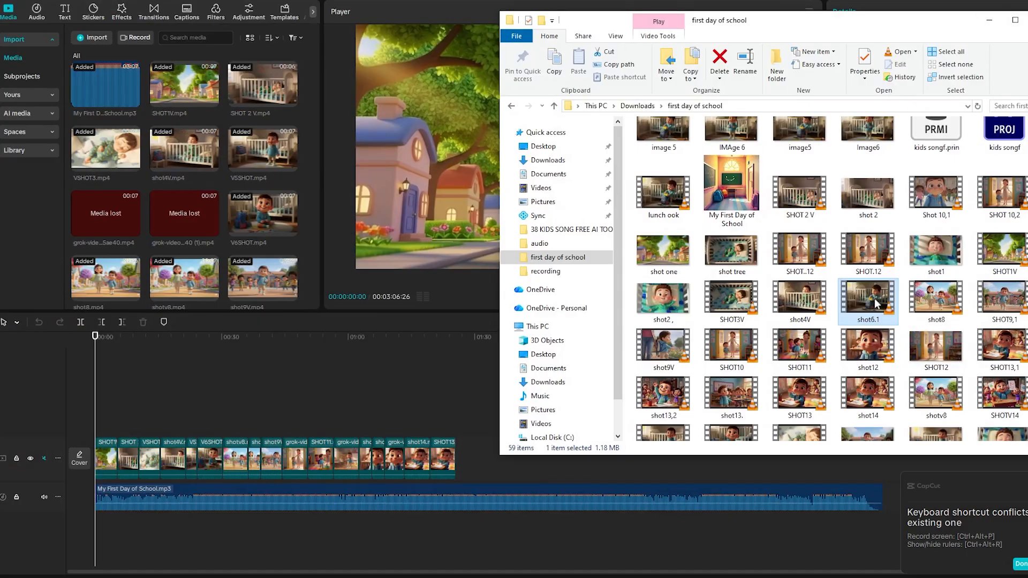
Import the shot6.1 clip into the CapCut project and insert it among the bedroom clips on the timeline
drag(876, 304, 230, 219)
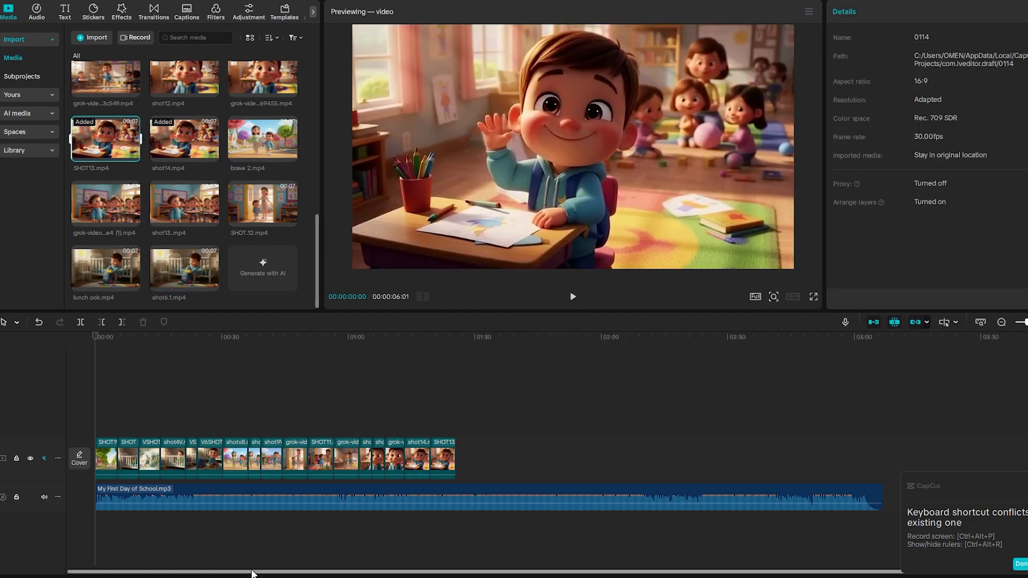
click(176, 337)
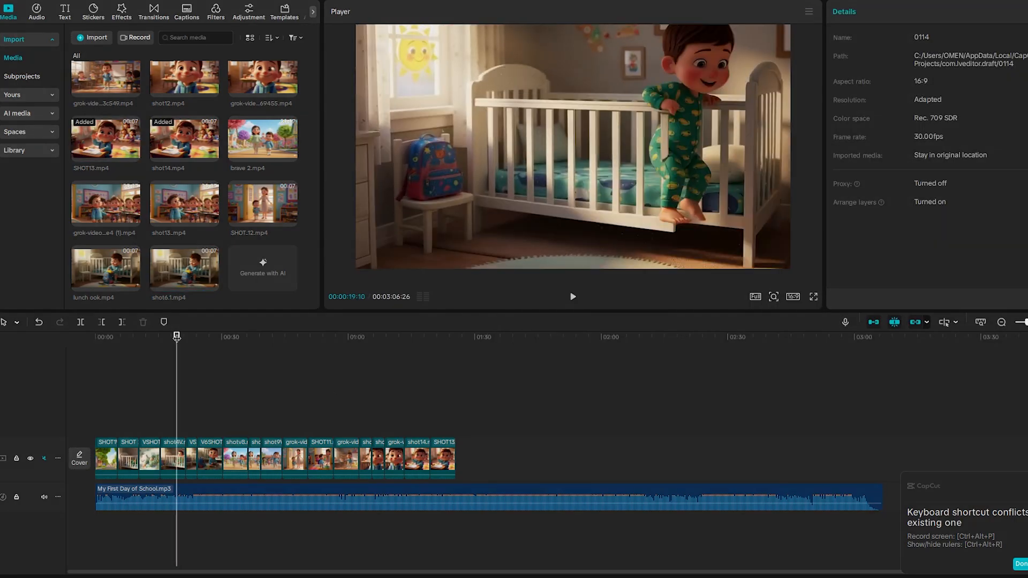
drag(187, 275, 189, 448)
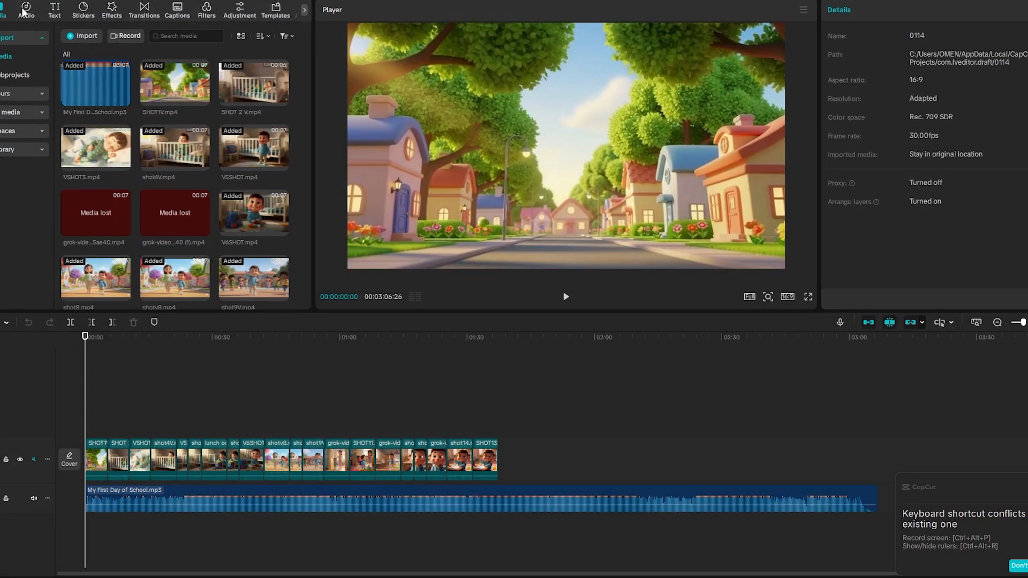
Generate automatic captions for the song with English as the spoken language and no bilingual captions
click(179, 9)
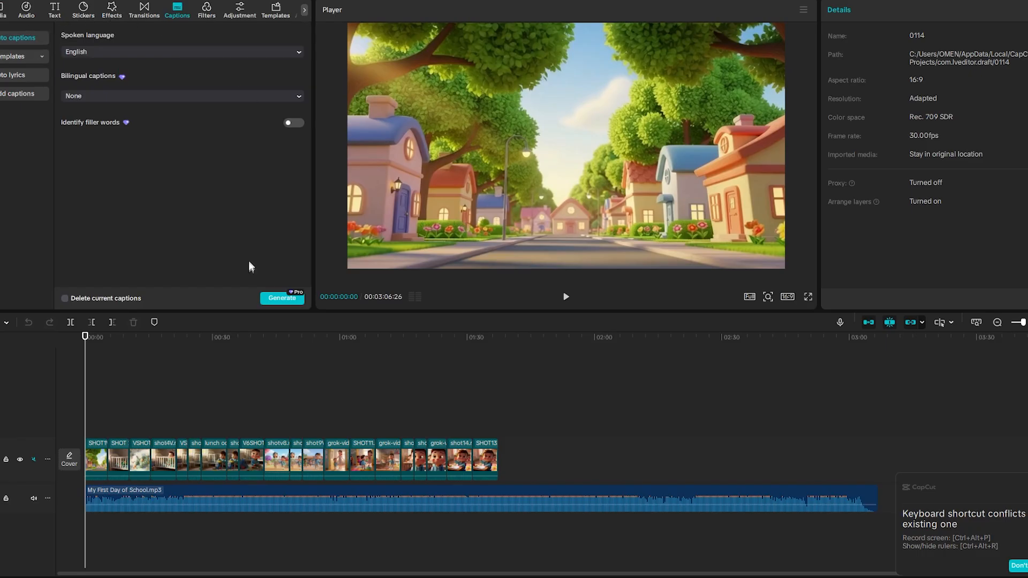
click(273, 297)
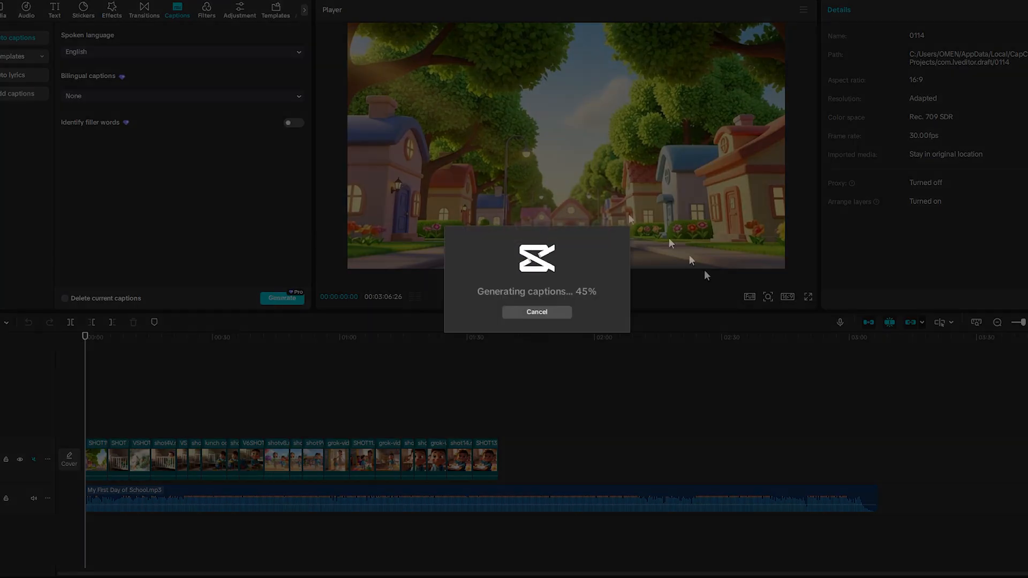